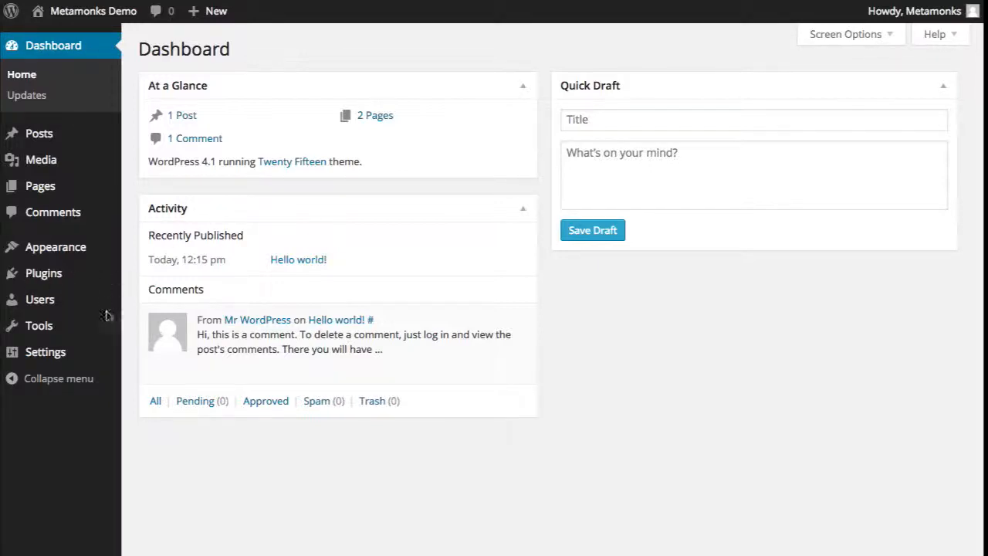
- Open WordPress's Upload Plugin page and browse for a plugin zip file
mouse_move(60, 276)
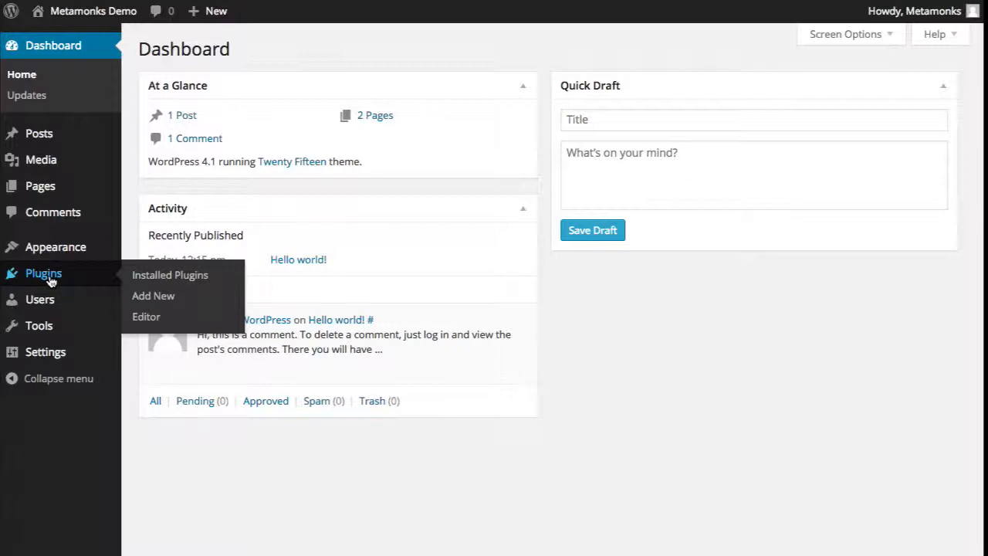
click(164, 300)
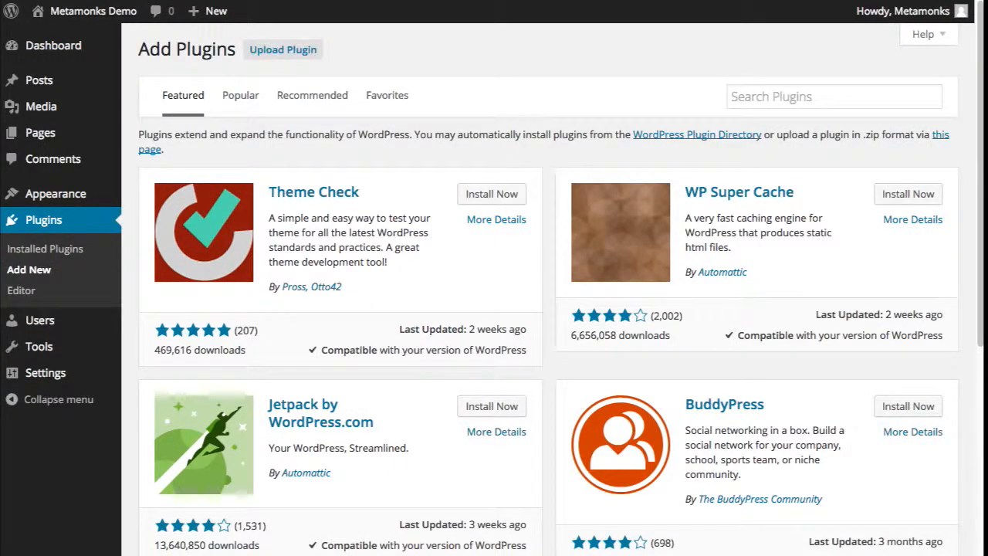
click(286, 48)
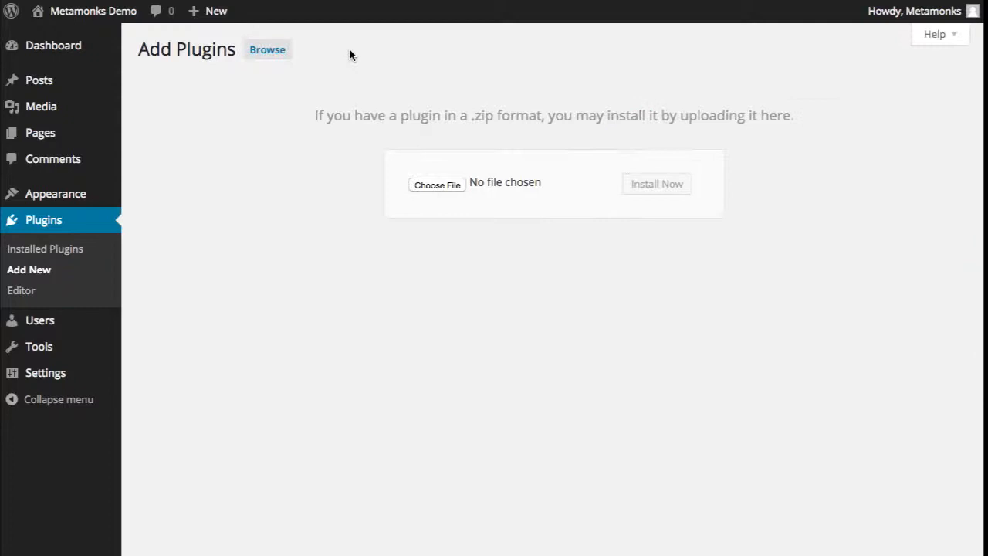
click(455, 188)
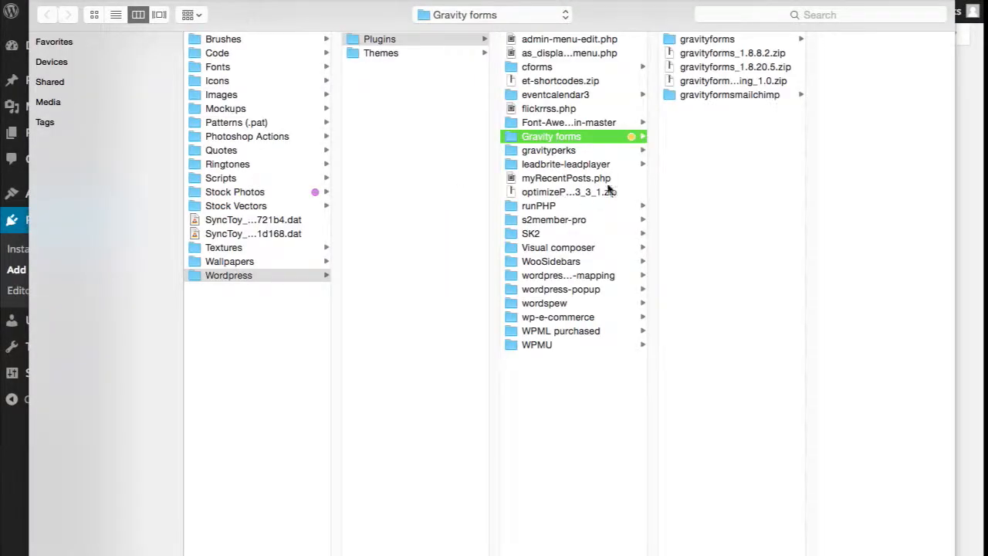
- Choose gravityforms_1.8.20.5.zip as the plugin file and install it
click(768, 67)
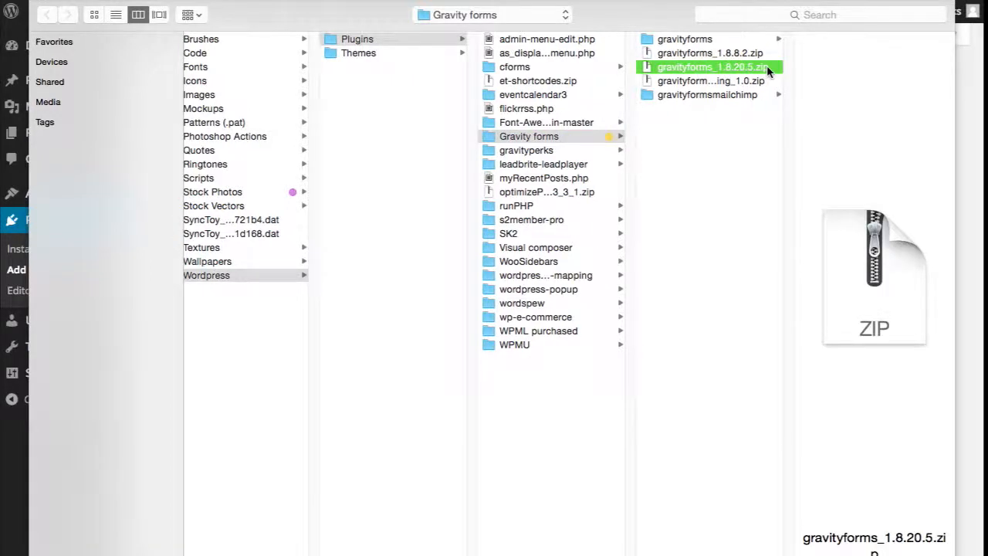
double_click(766, 66)
click(654, 190)
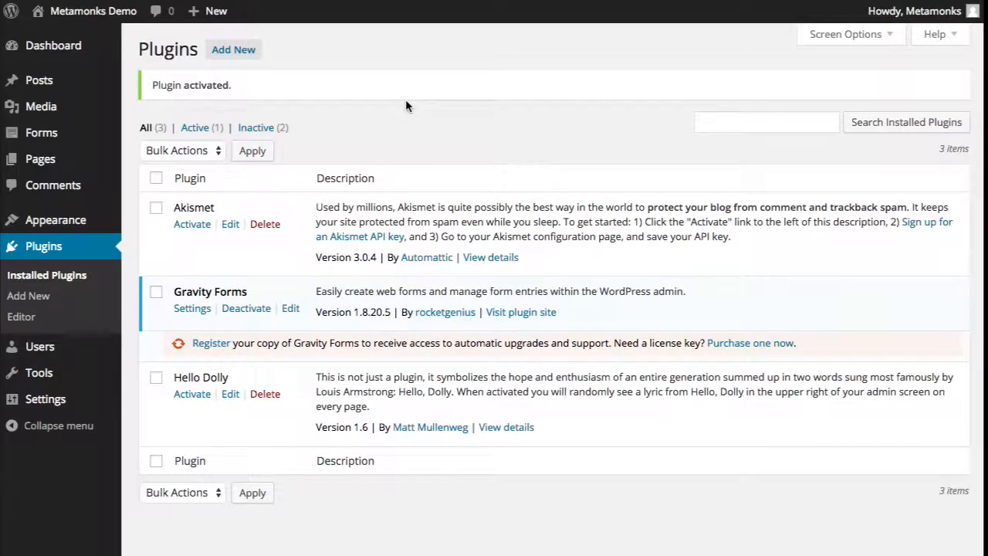
- Note the Gravity Forms activation notice and go to the still-empty Forms list
drag(152, 85, 283, 84)
click(284, 84)
mouse_move(57, 144)
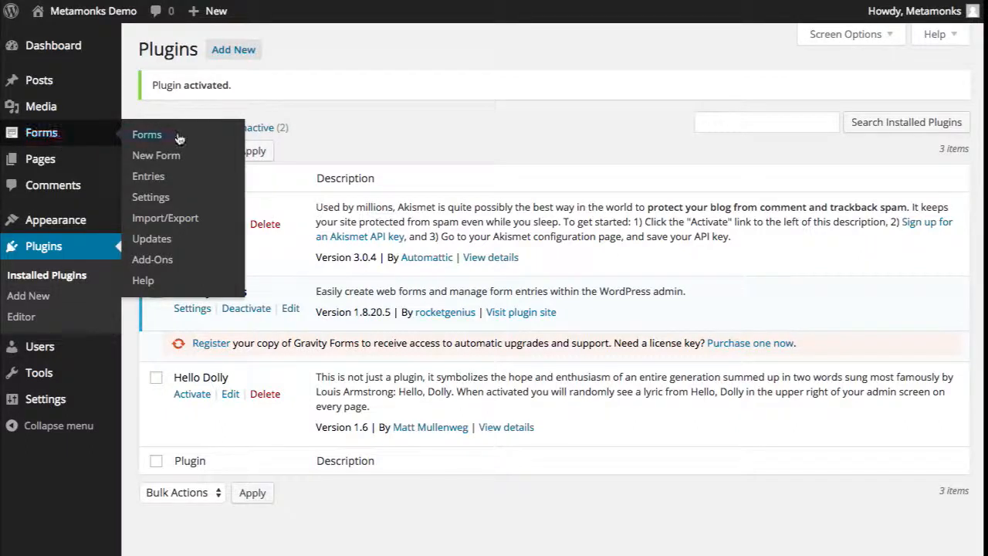
click(59, 137)
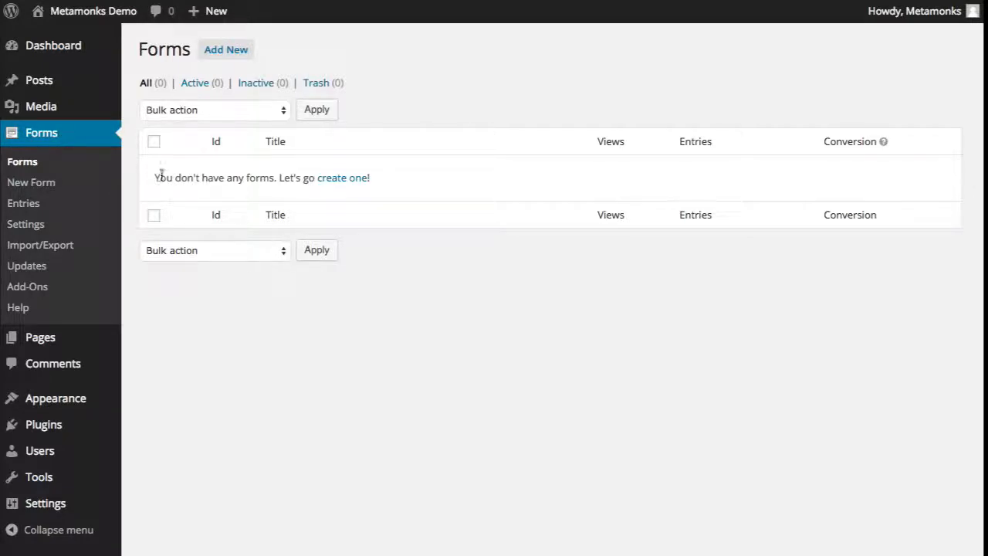
- Create a new form titled 'Contact' from the empty forms list
drag(156, 178, 285, 179)
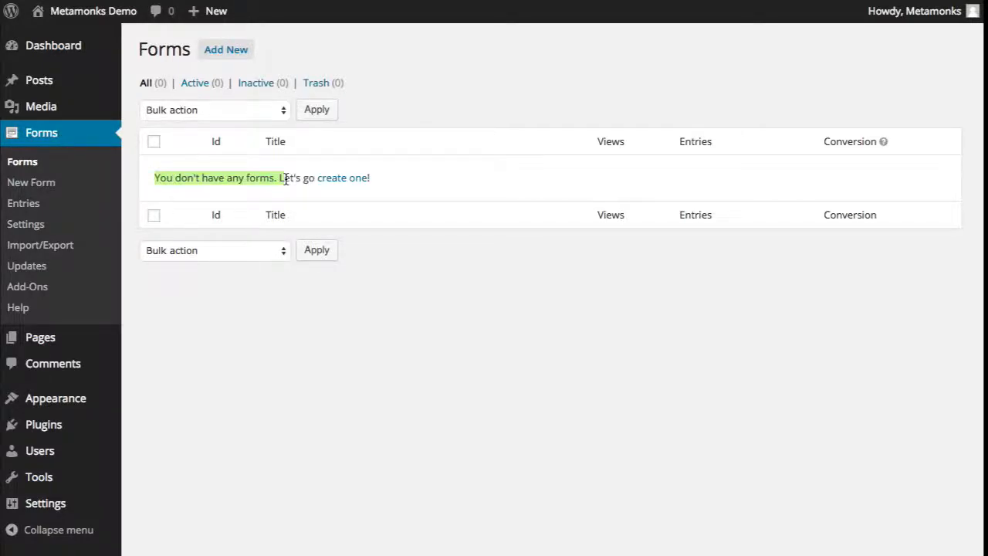
click(287, 179)
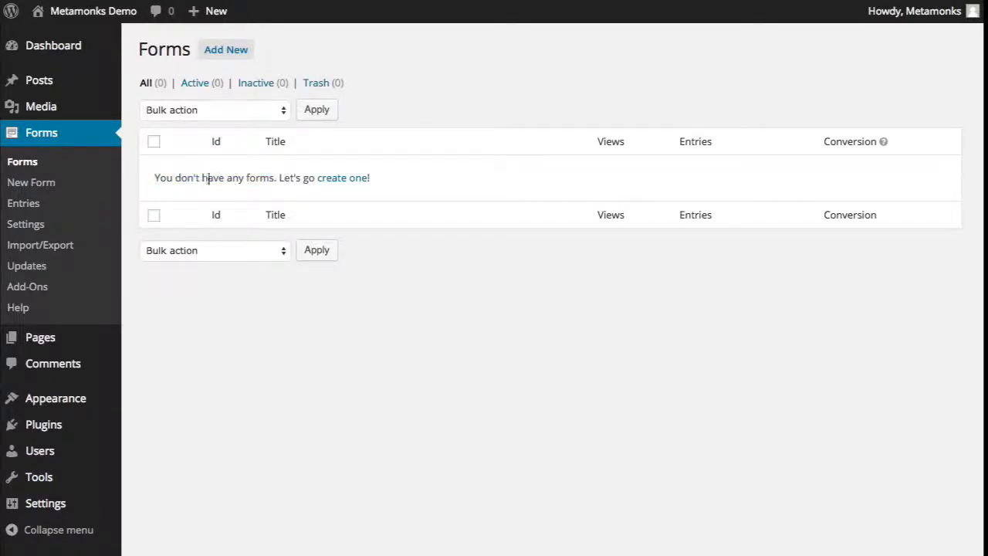
click(340, 178)
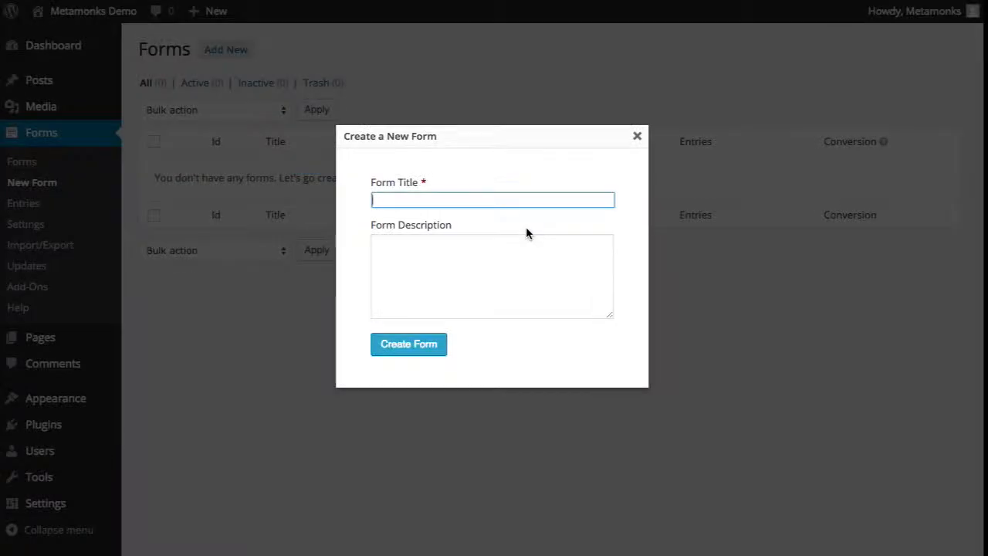
text(Contact)
click(408, 346)
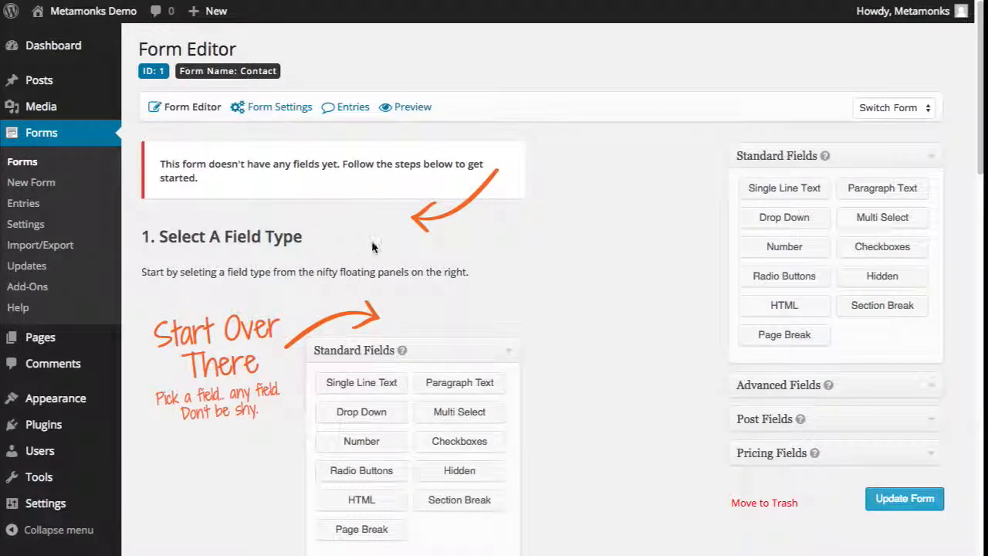
scroll(376, 246, down, 2)
scroll(378, 245, down, 5)
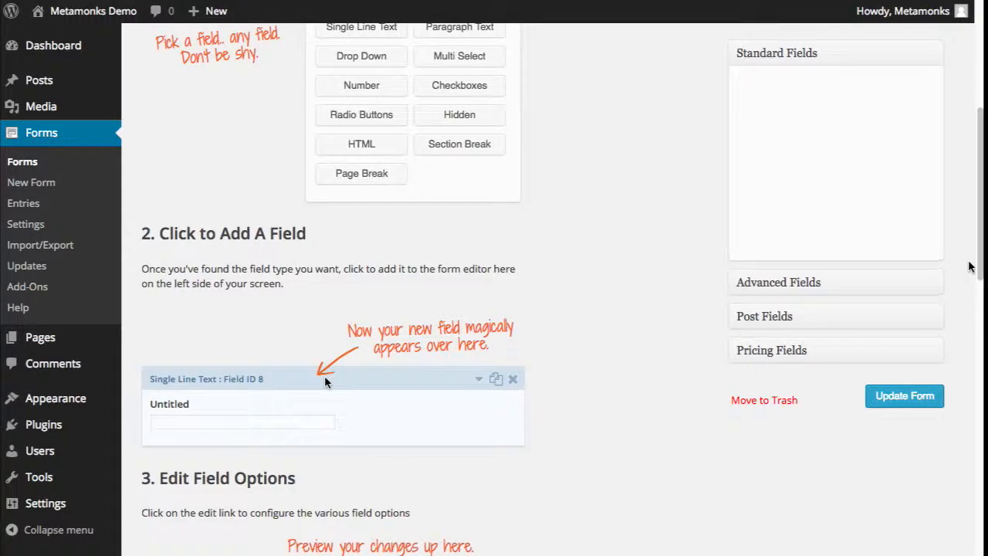
drag(978, 269, 978, 147)
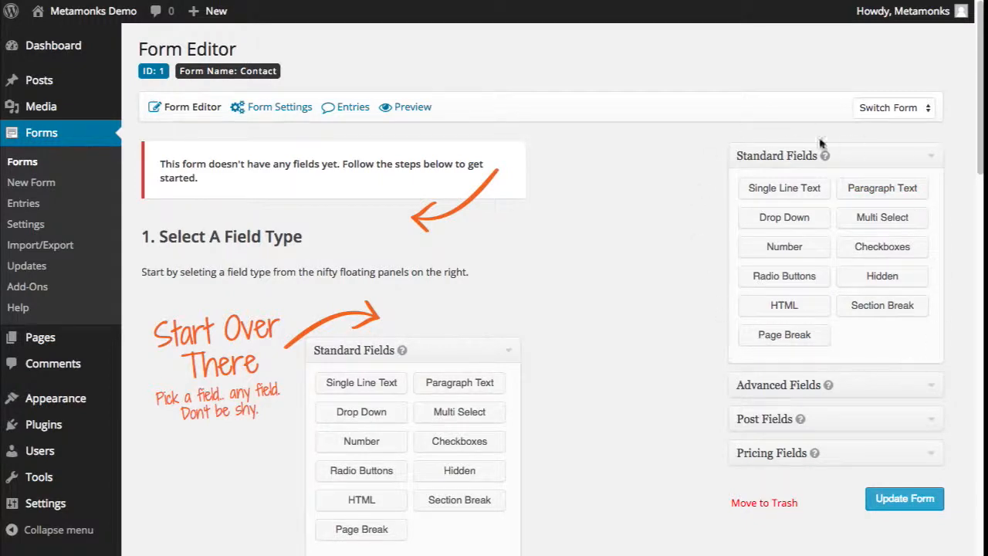
click(870, 385)
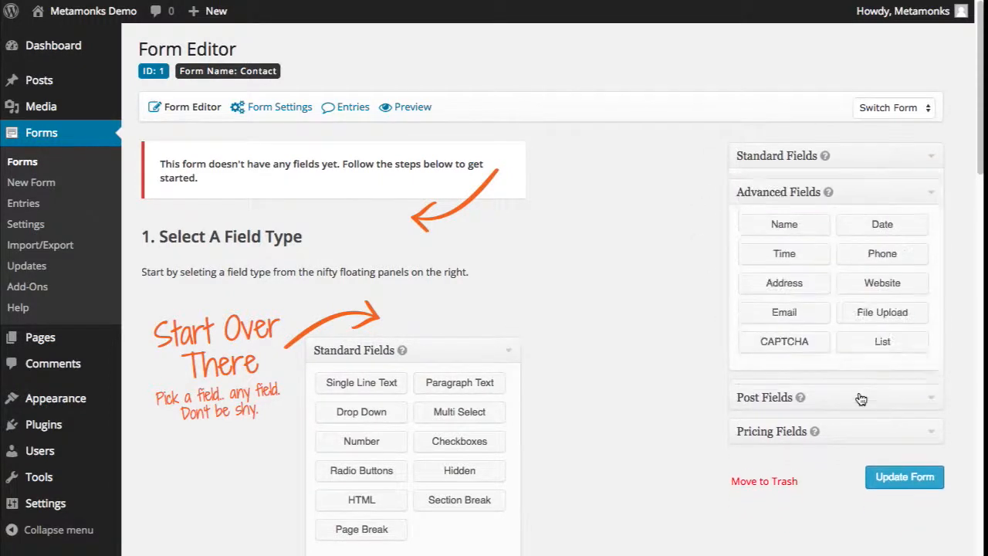
click(858, 397)
click(855, 395)
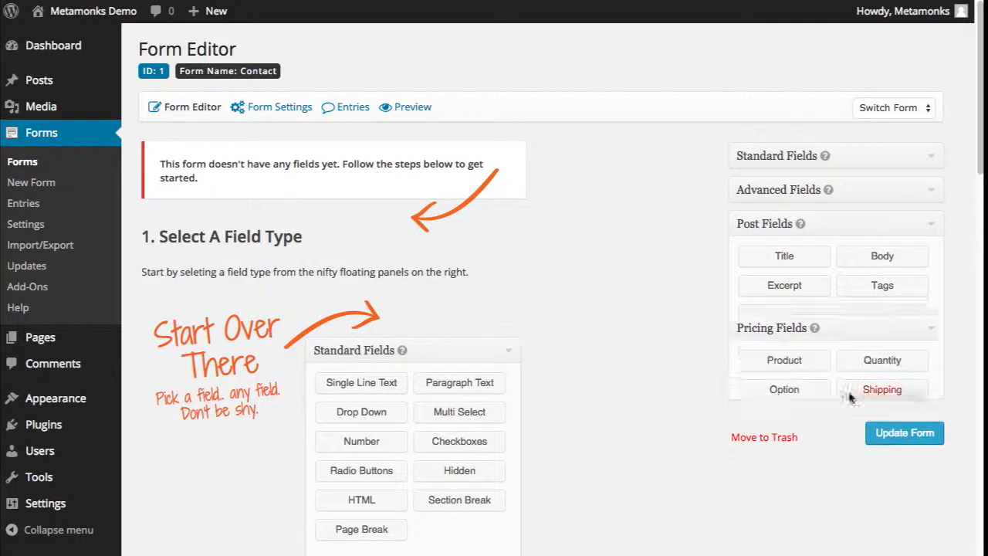
click(795, 162)
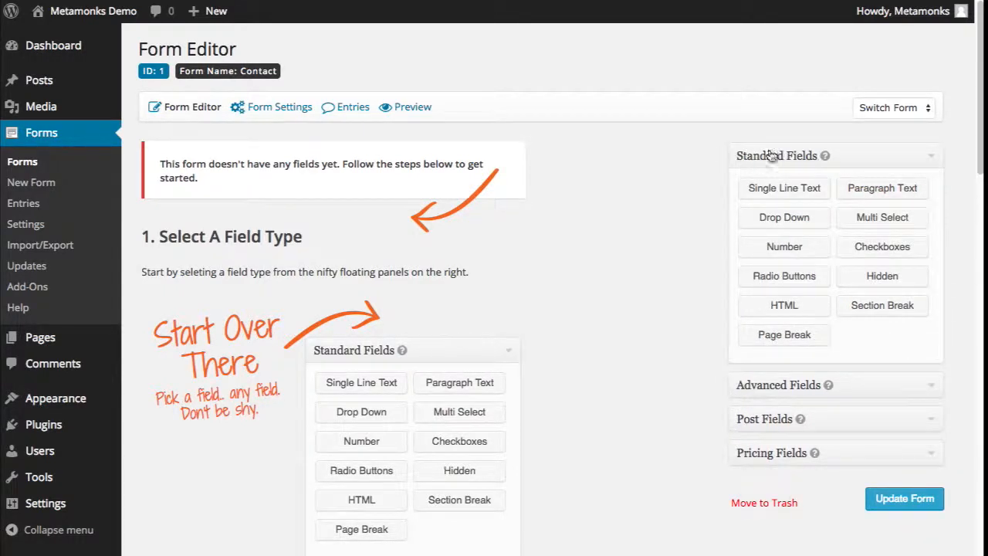
click(893, 194)
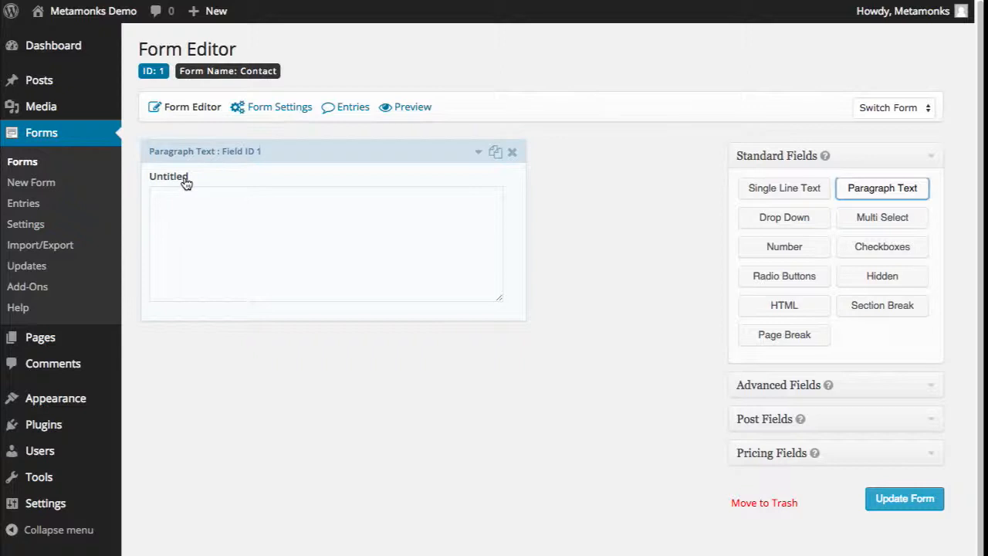
- Label the Paragraph Text field 'Message' and mark it required
click(443, 183)
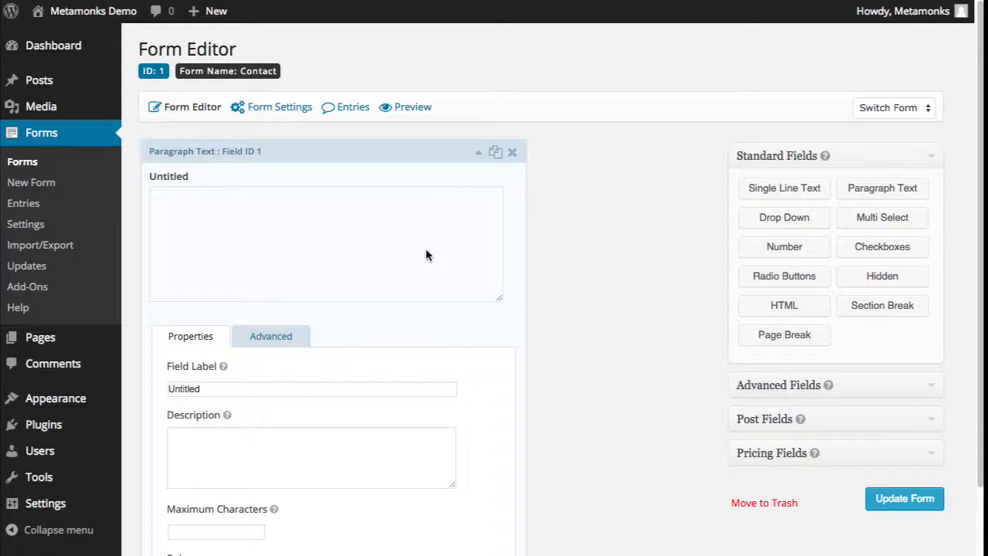
double_click(275, 389)
text(Message)
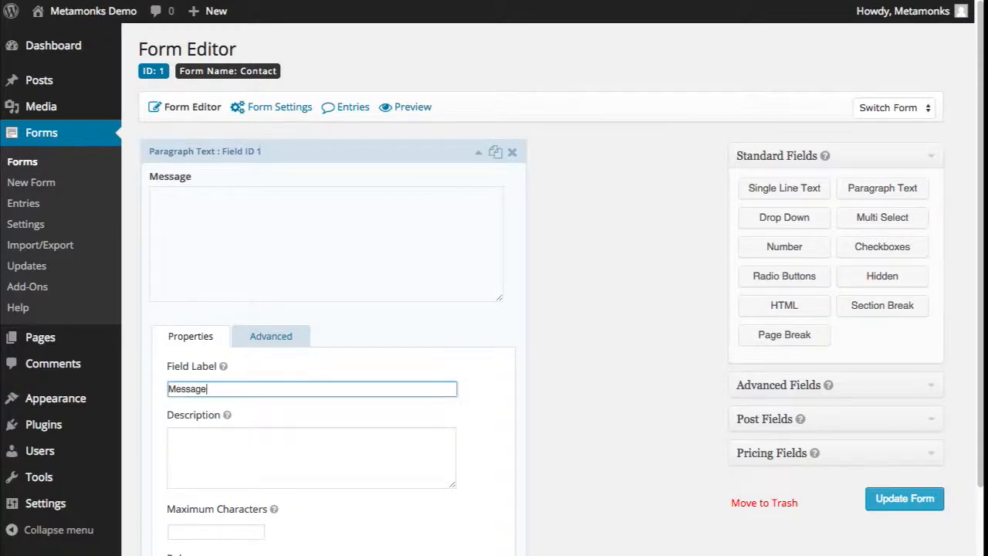
scroll(306, 381, down, 3)
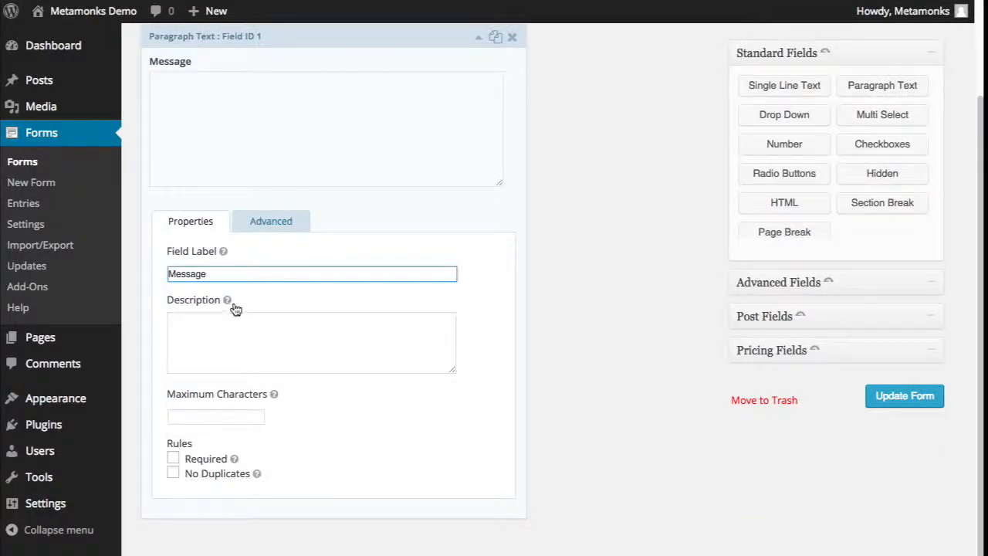
click(207, 461)
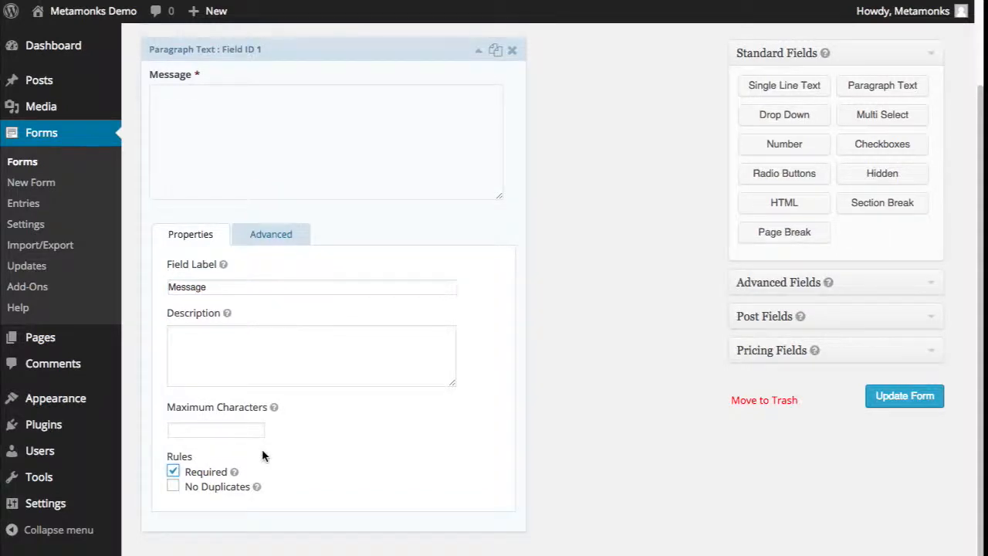
- Look over the Message field's advanced settings, then collapse its settings panel
click(271, 240)
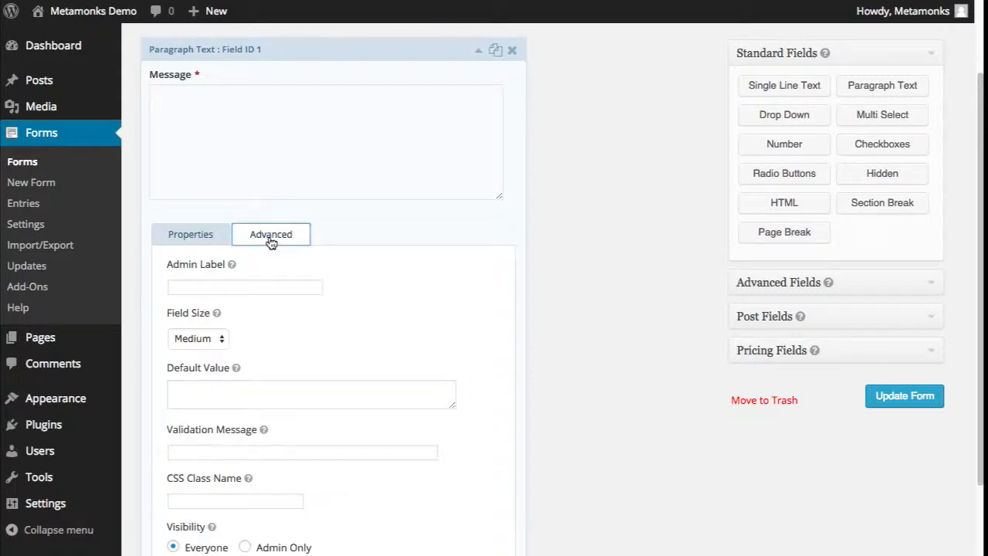
scroll(303, 279, down, 3)
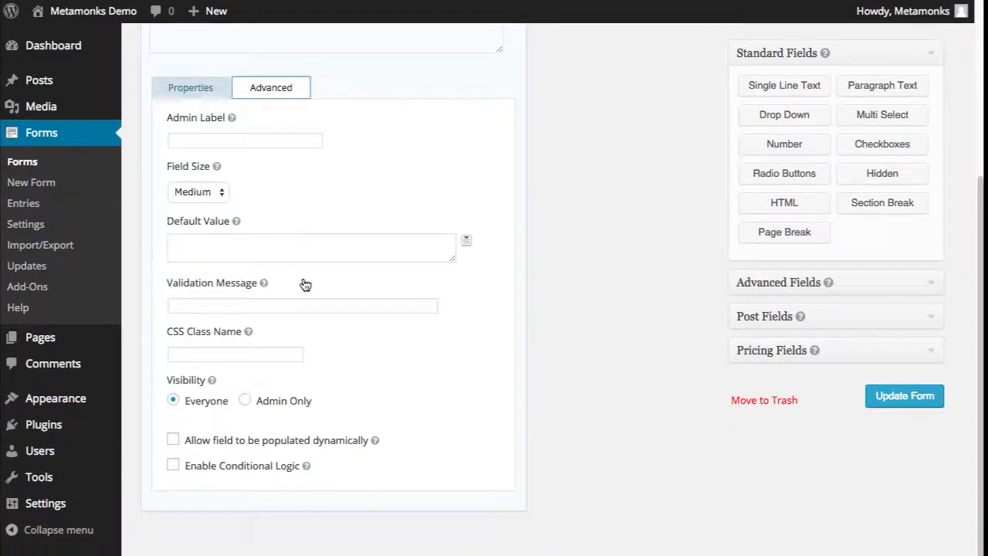
scroll(303, 278, up, 3)
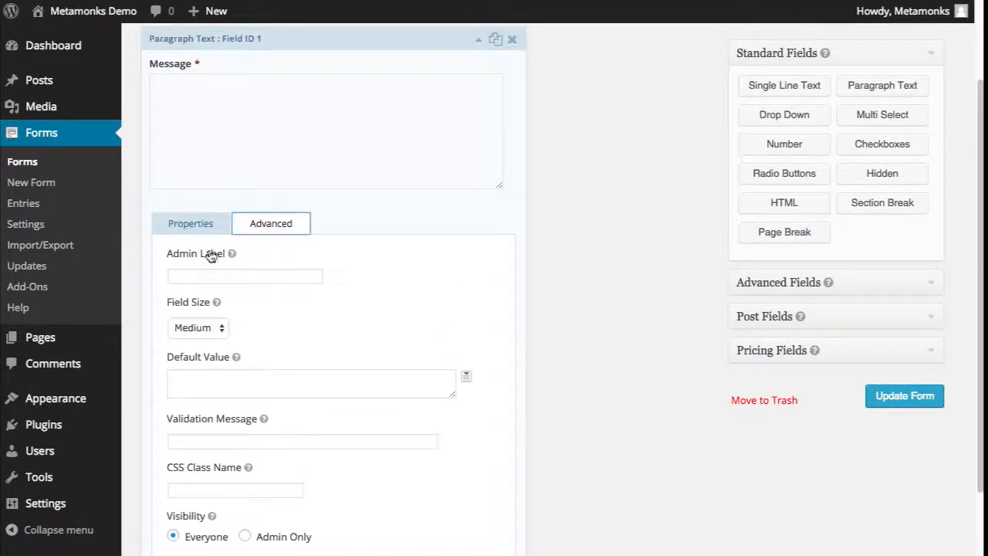
click(210, 225)
scroll(351, 373, up, 3)
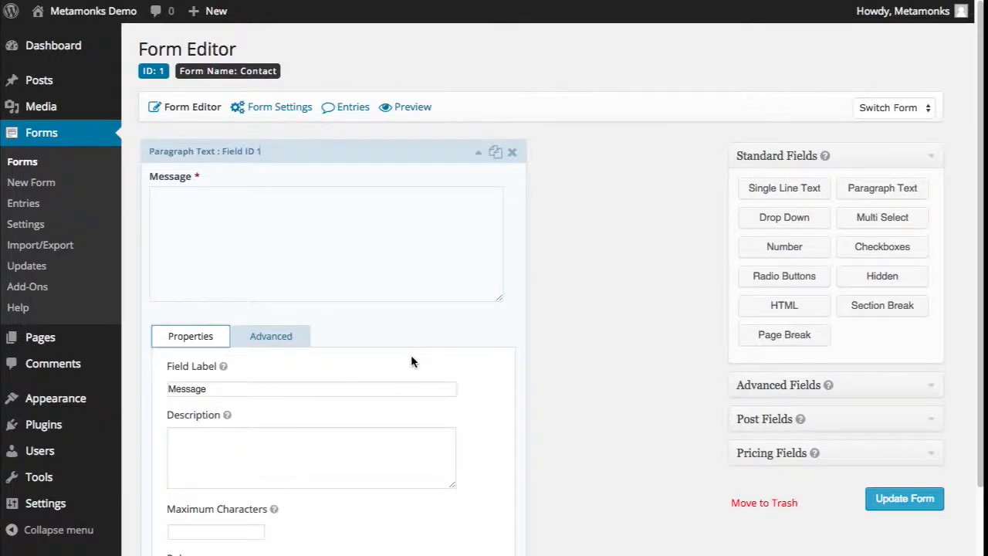
click(350, 179)
click(348, 177)
click(348, 177)
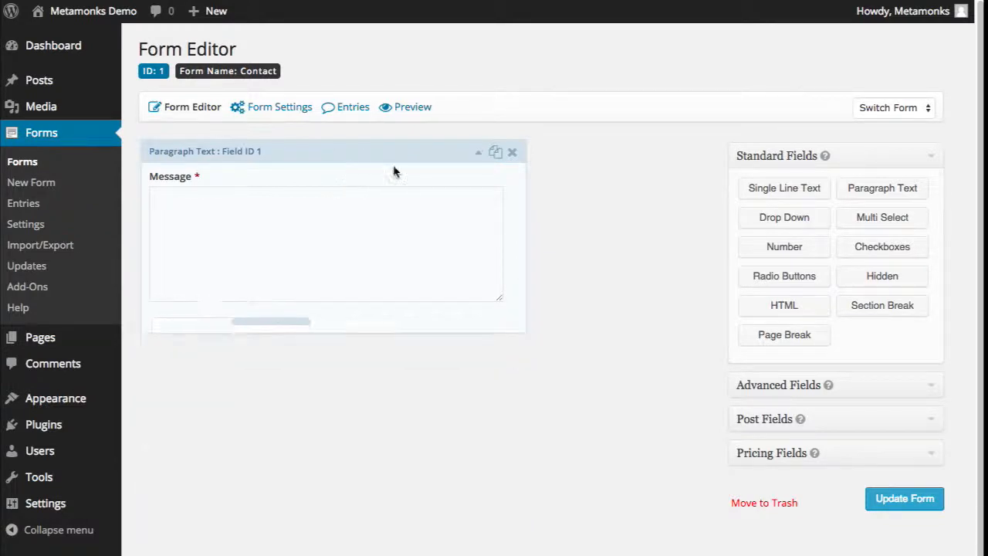
click(479, 155)
click(478, 155)
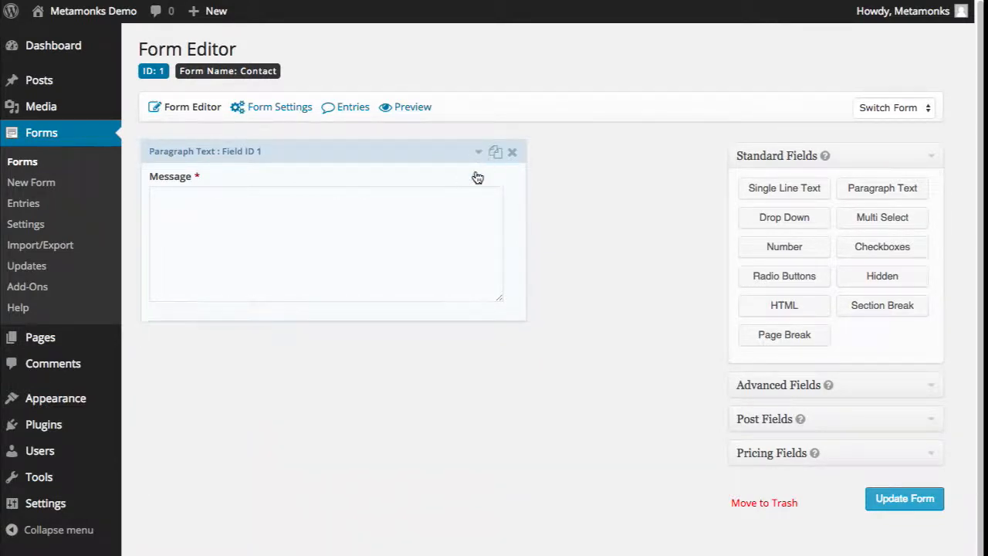
click(475, 175)
click(478, 177)
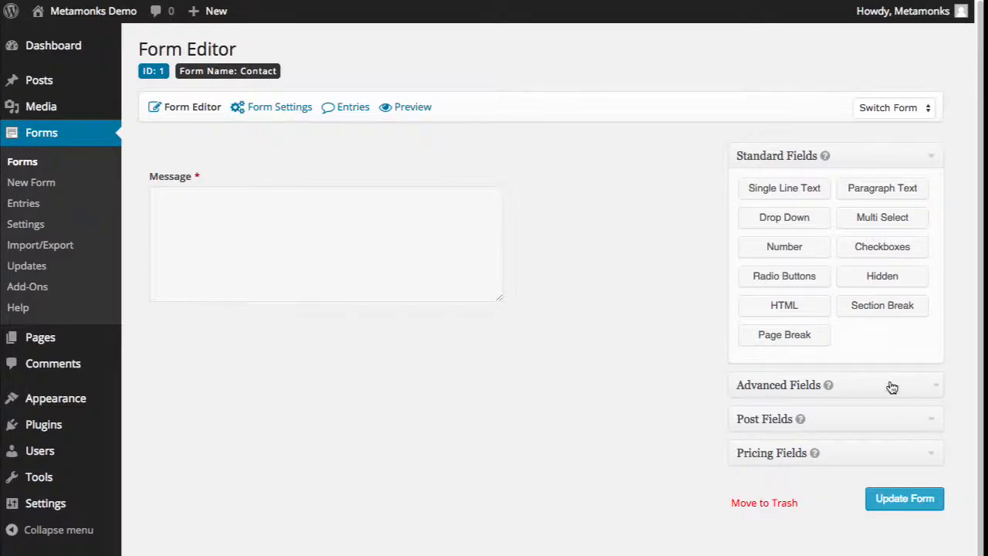
- Add a Name field with first and last inputs and an Email field
click(940, 388)
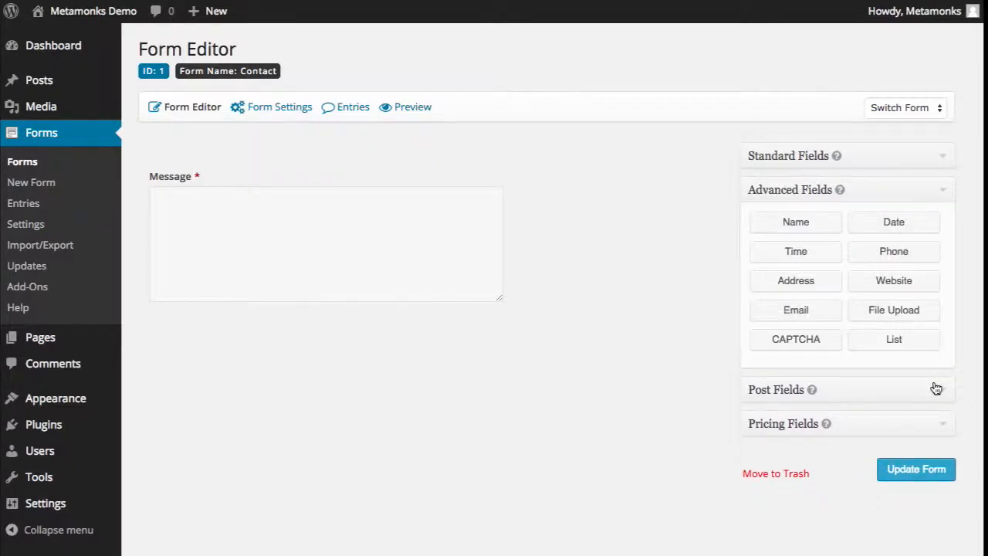
click(789, 223)
click(789, 230)
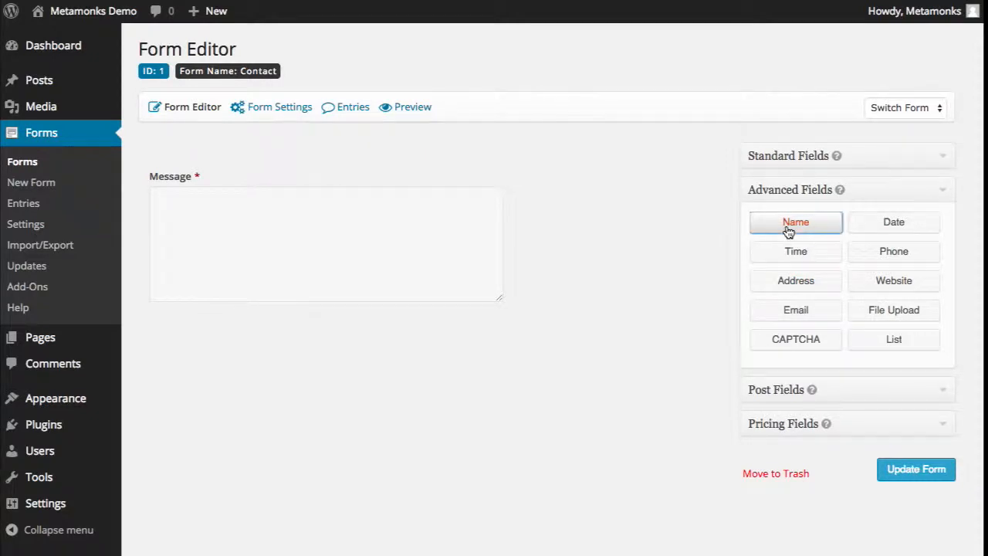
click(807, 313)
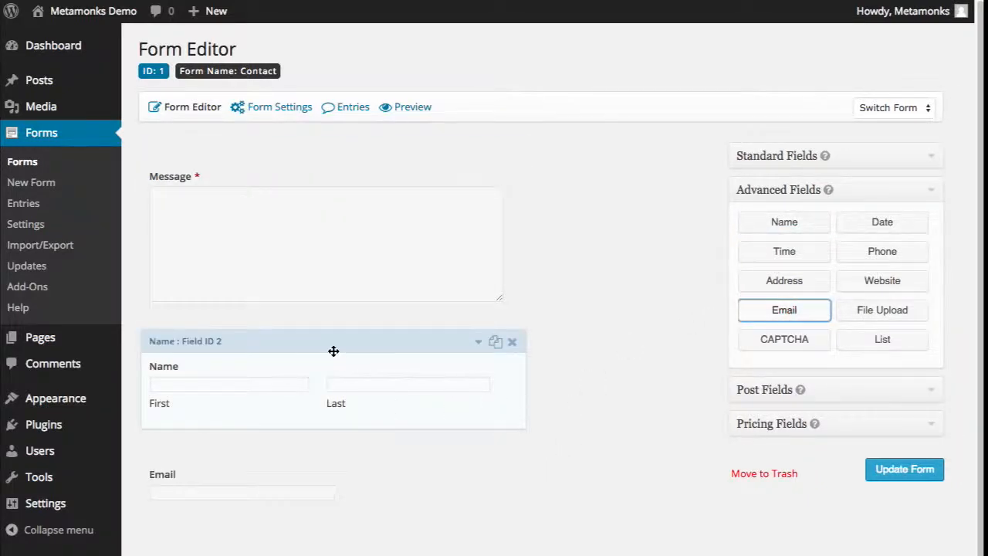
- Reorder the fields to Name first, then Email, above Message
drag(332, 350, 324, 167)
drag(304, 441, 300, 263)
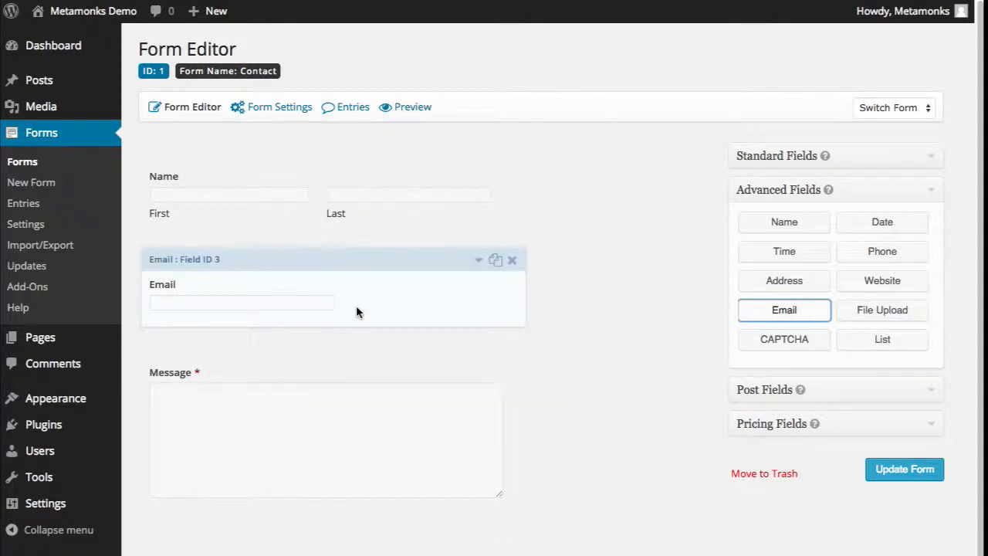
mouse_move(360, 255)
mouse_down()
mouse_move(357, 424)
mouse_move(362, 264)
mouse_up()
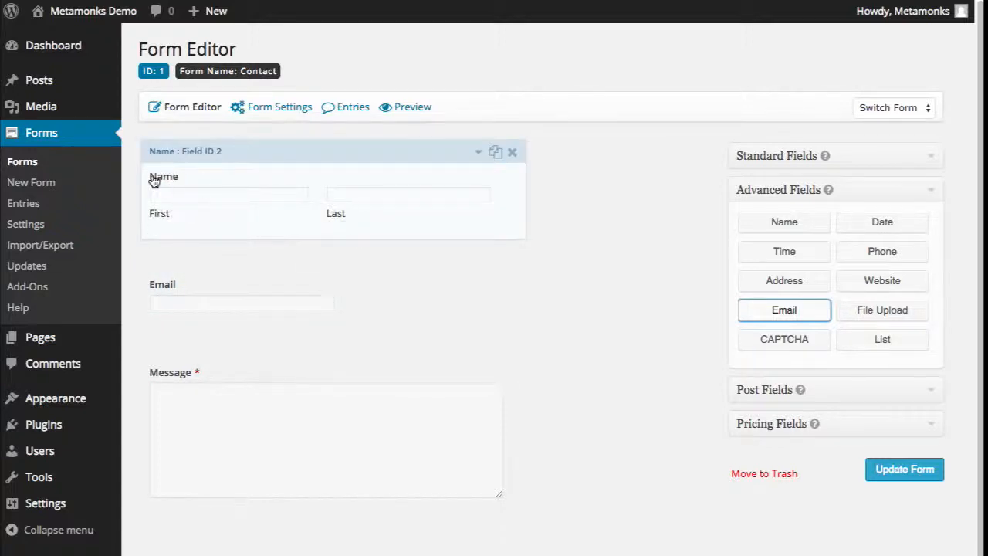
click(282, 221)
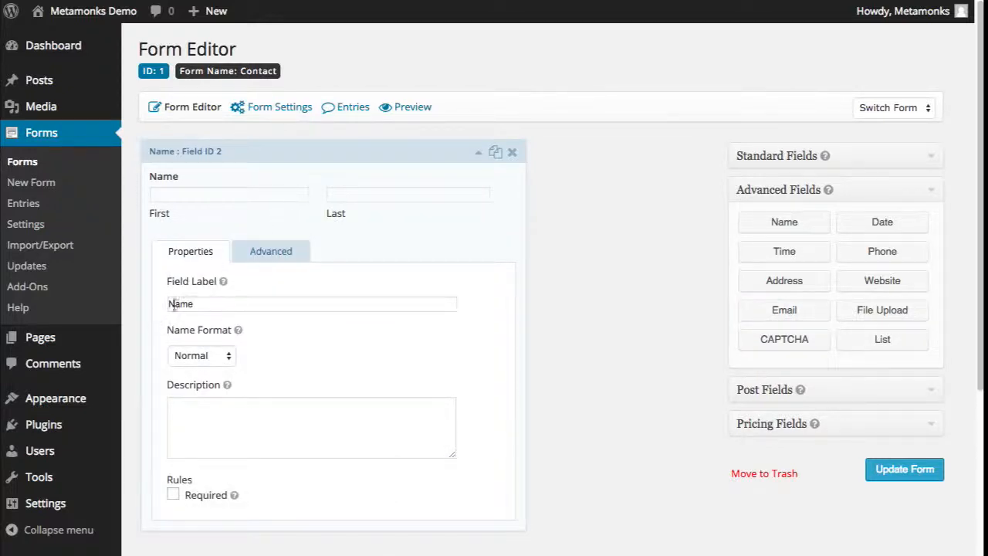
- Tick Required on both the Name and Email fields
click(173, 497)
click(504, 197)
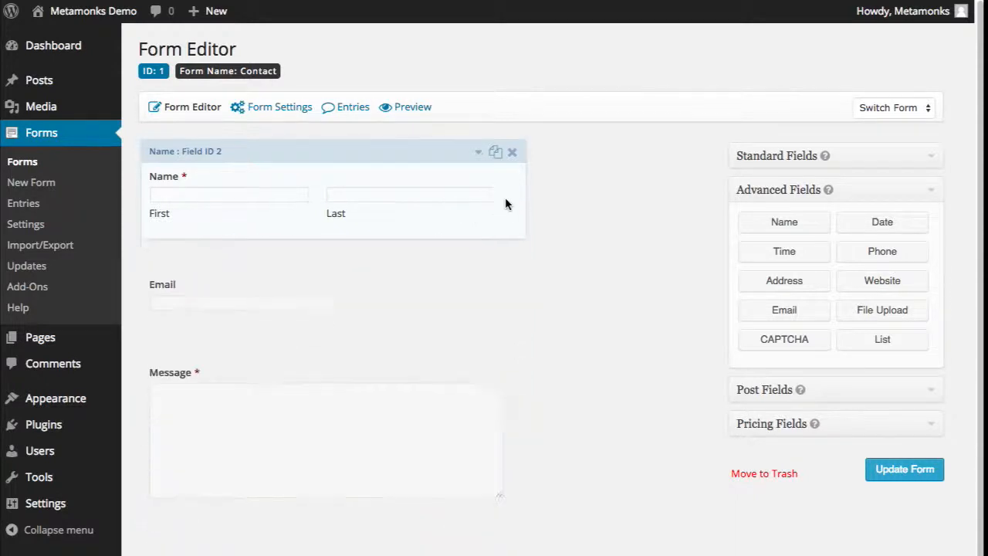
click(352, 299)
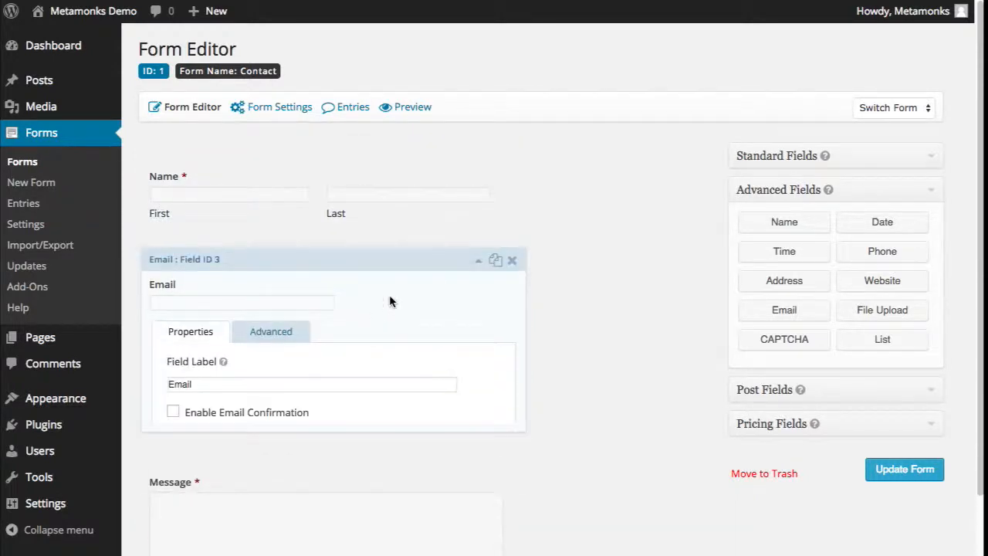
click(176, 548)
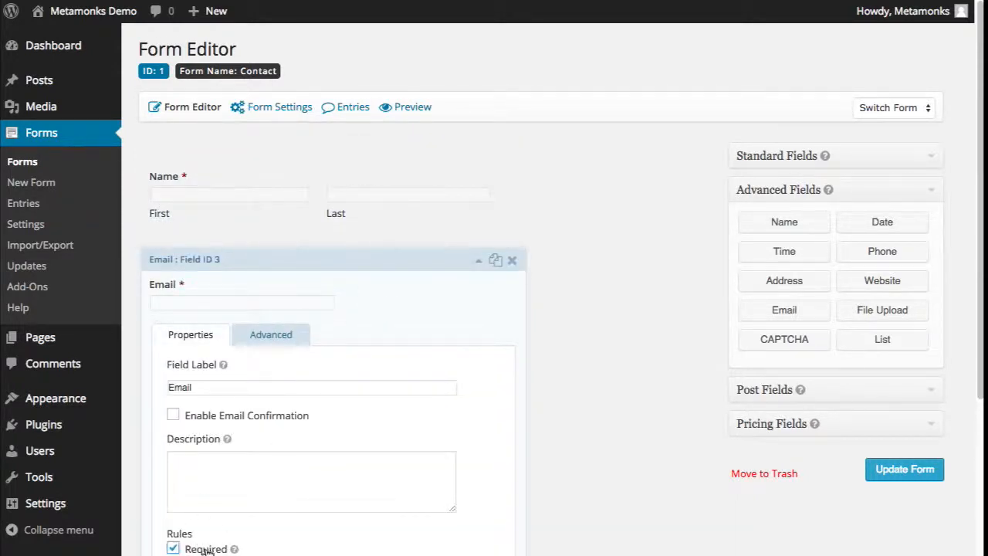
click(424, 310)
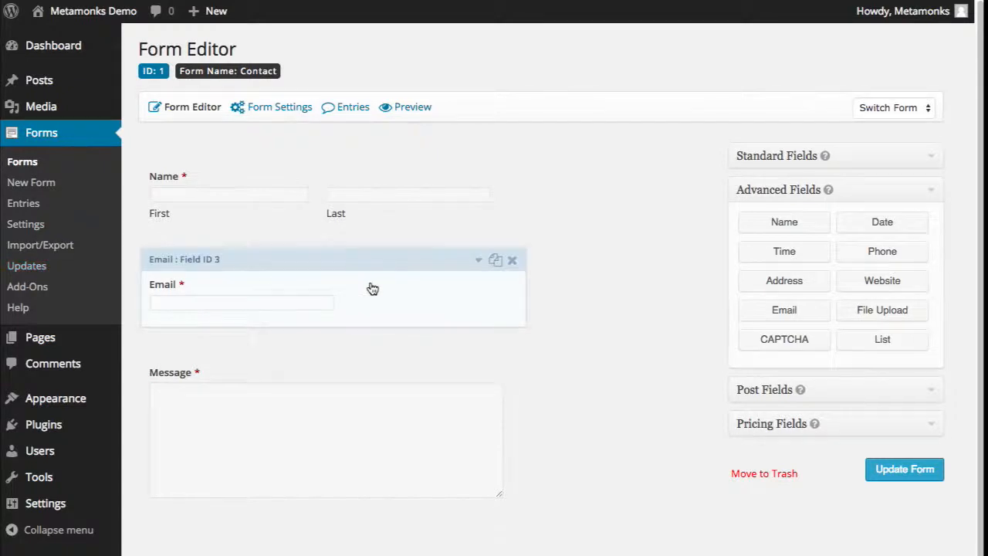
click(750, 159)
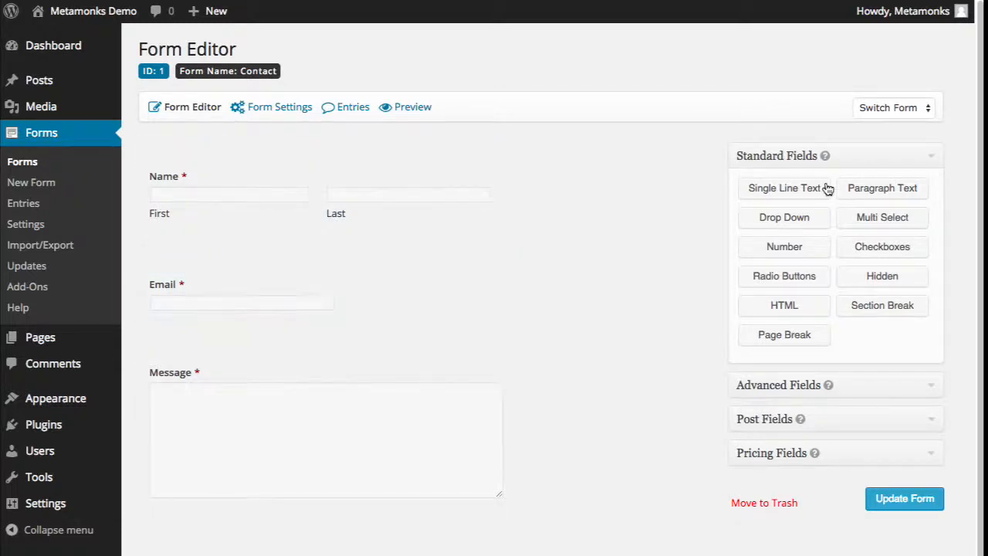
- Add a Single Line Text field and place it between Email and Message
click(813, 193)
drag(340, 534, 332, 351)
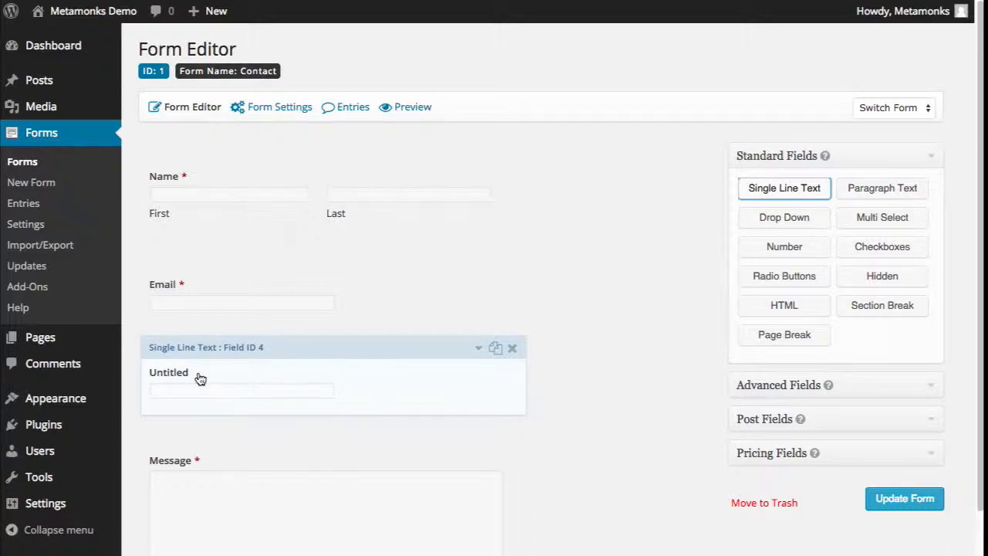
click(170, 285)
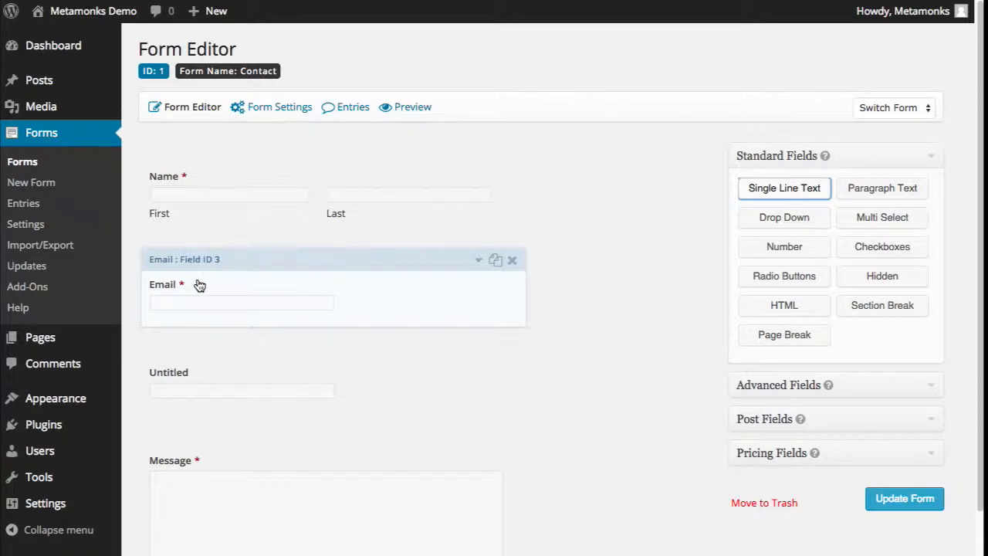
click(224, 411)
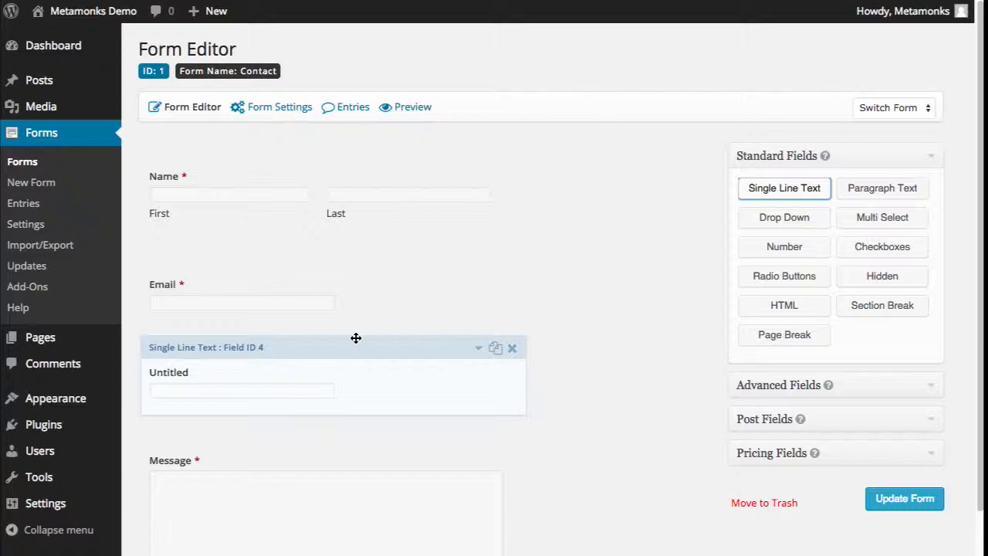
- Try deleting the Untitled field, cancel the first prompt, then request deletion again
click(512, 351)
click(748, 219)
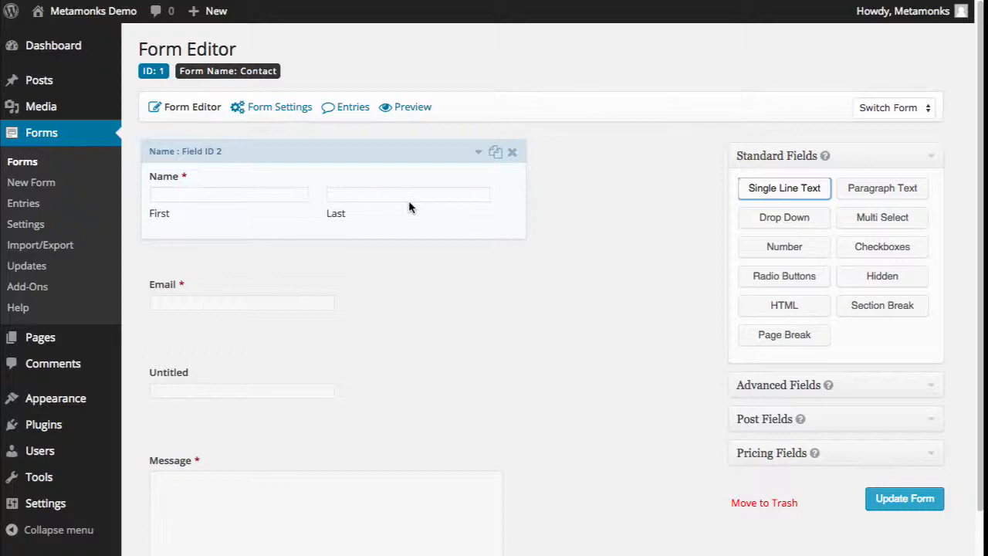
click(938, 390)
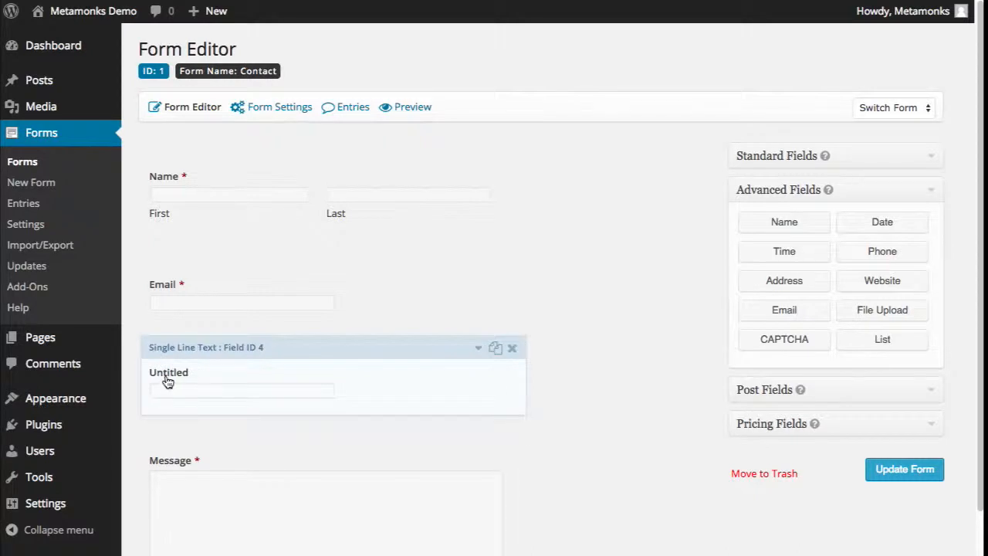
click(760, 158)
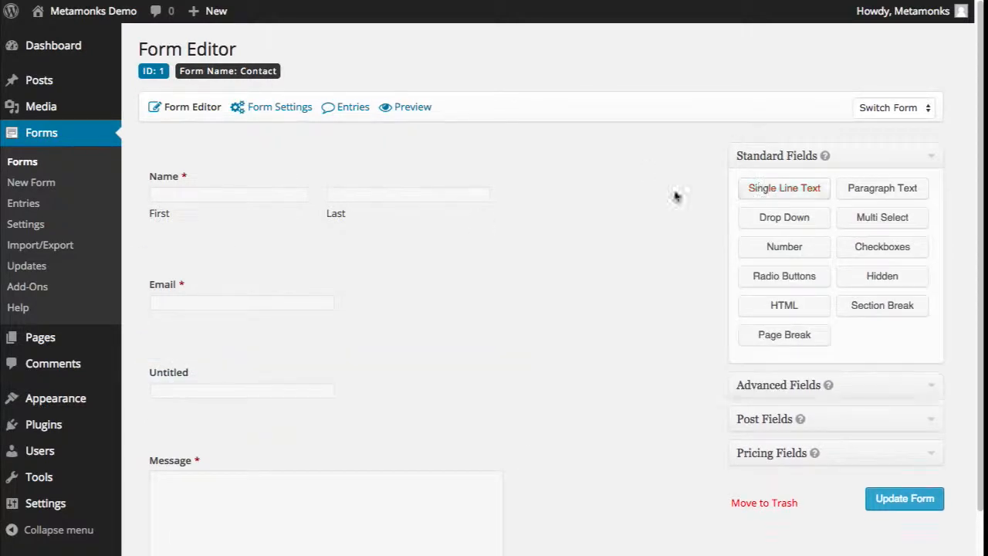
click(512, 348)
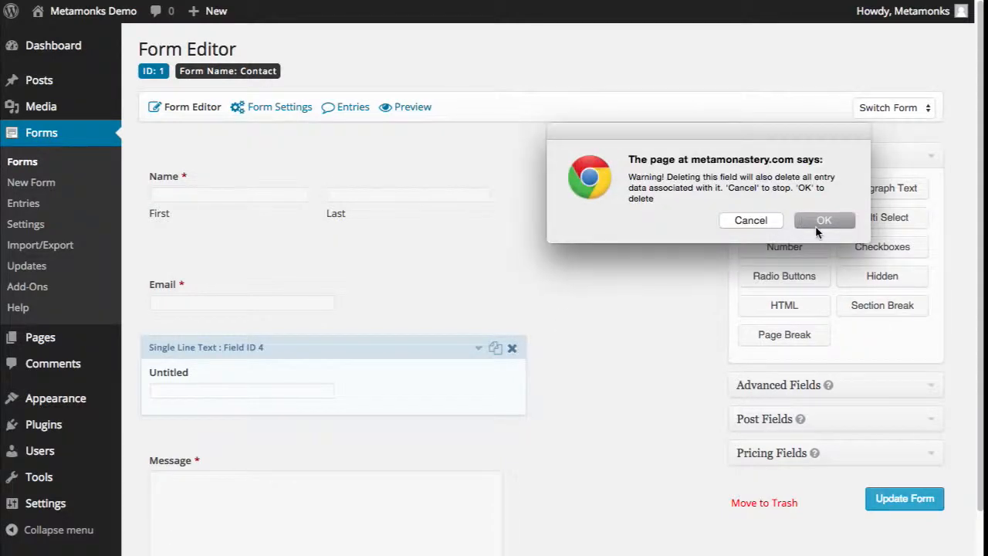
- Confirm deleting the Untitled field, update the Contact form, and preview it
click(815, 222)
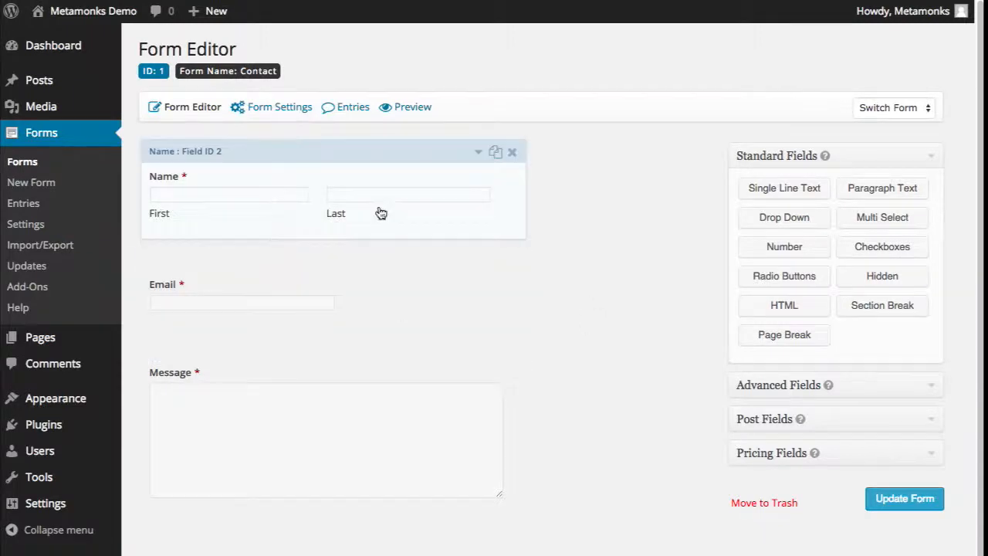
click(894, 500)
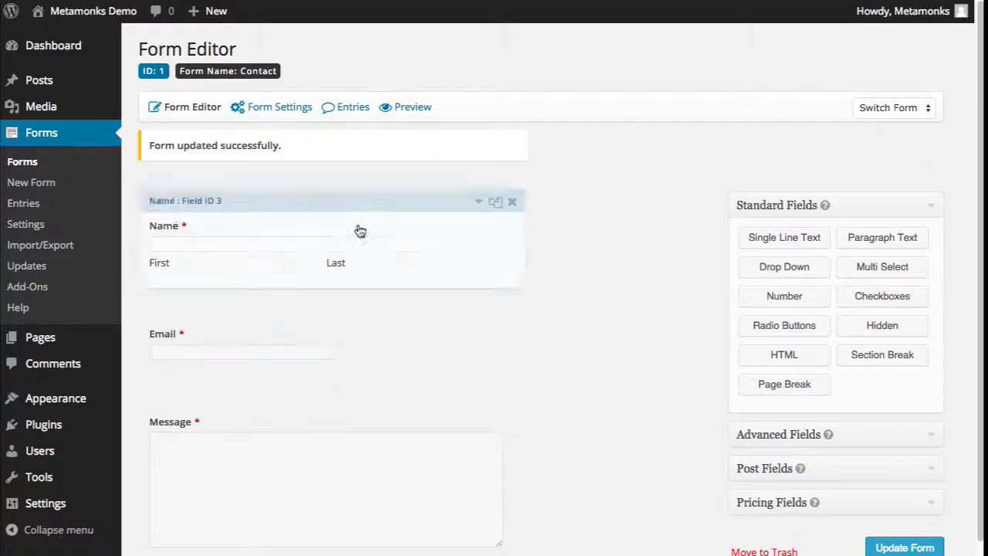
mouse_move(287, 113)
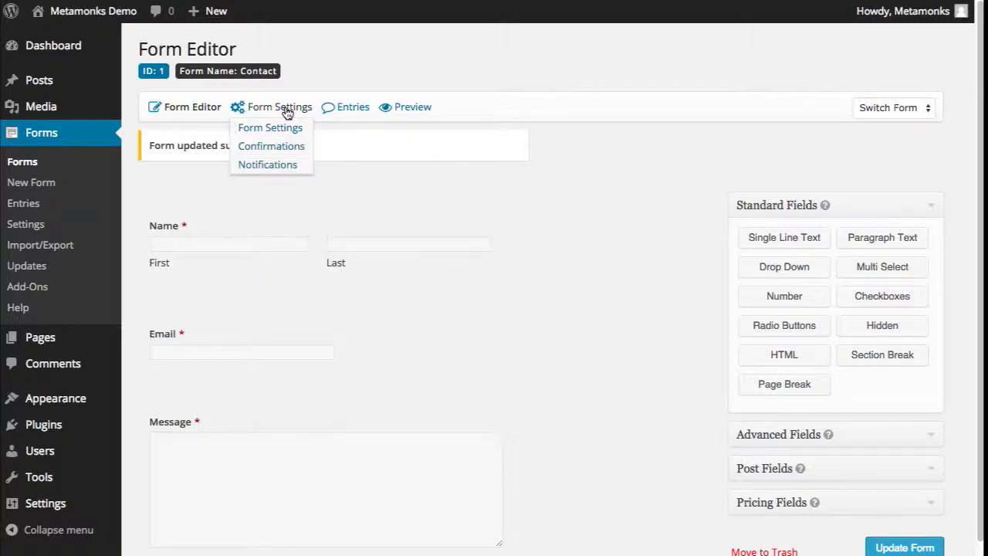
click(395, 106)
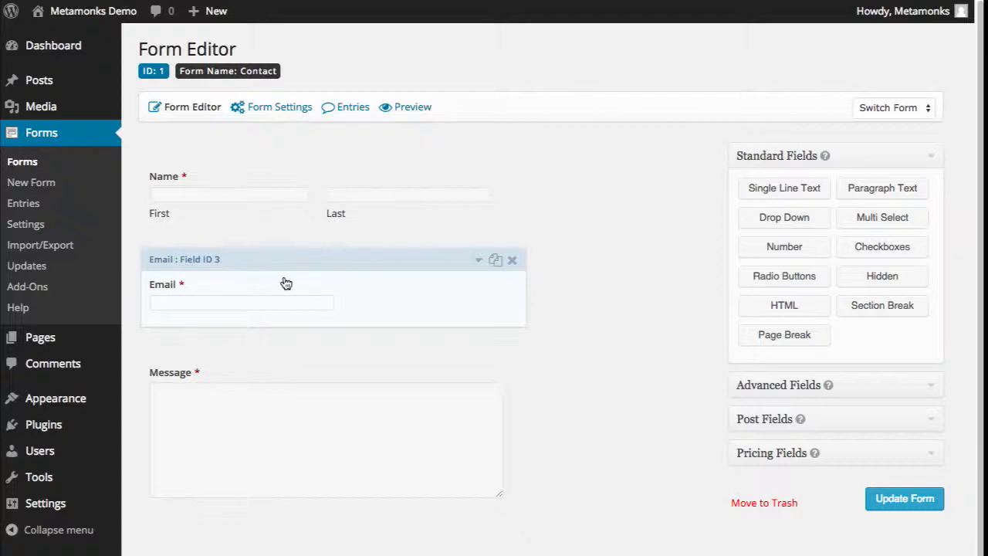
mouse_move(67, 336)
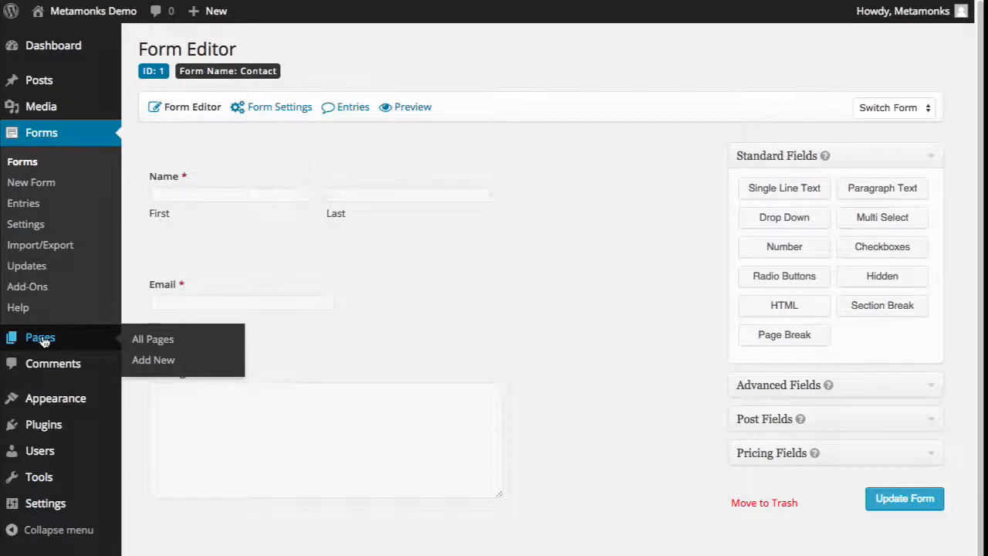
- Open the Contact page for editing and select the Contact form to insert
click(40, 339)
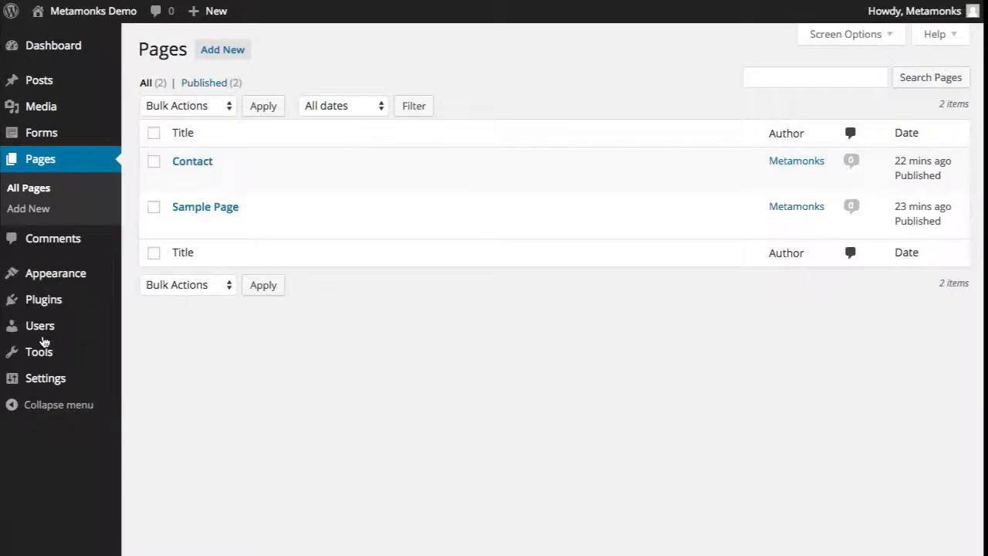
click(199, 169)
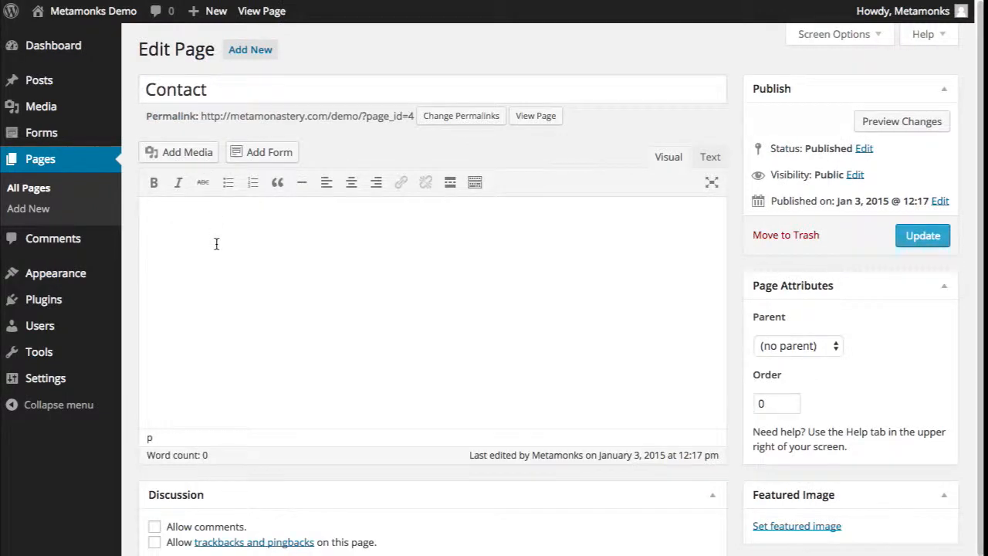
click(279, 160)
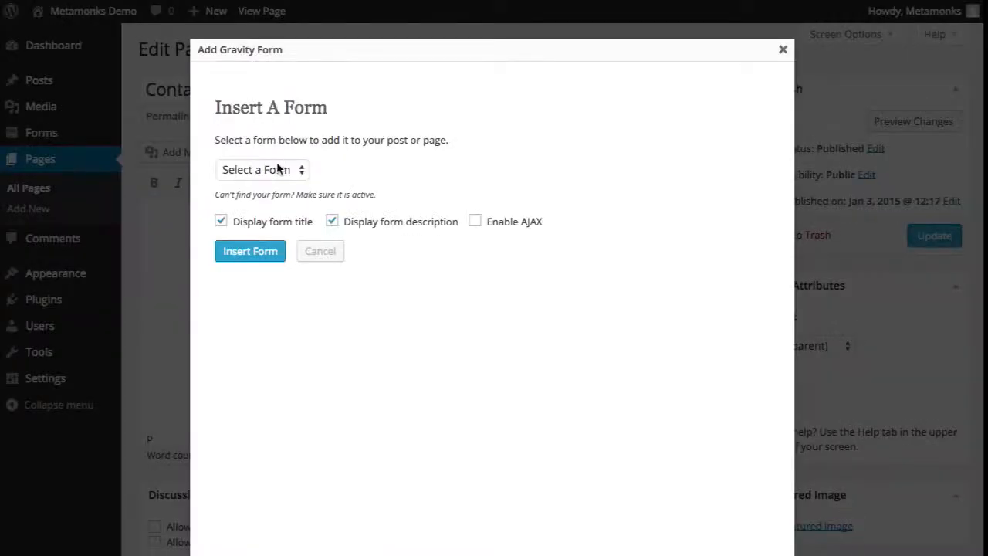
click(282, 166)
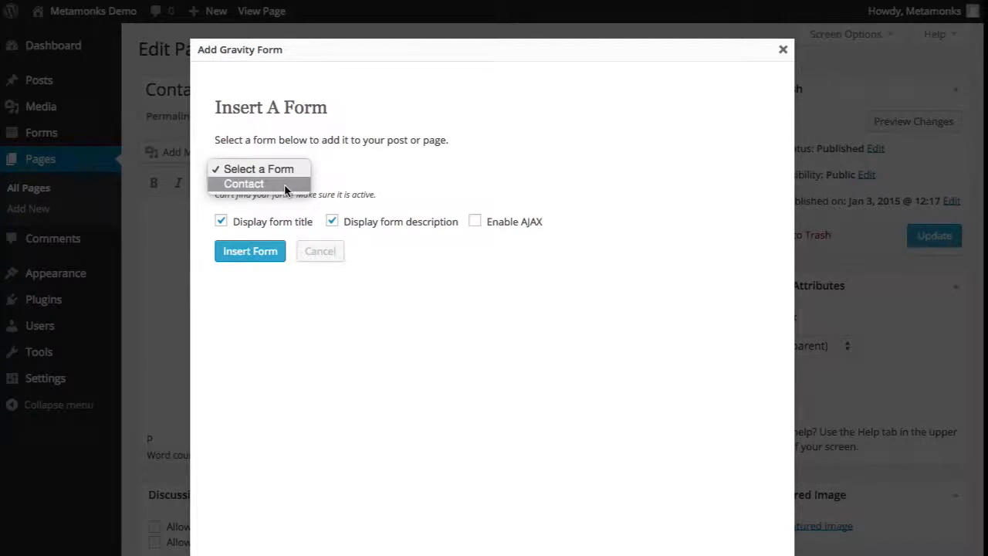
click(283, 184)
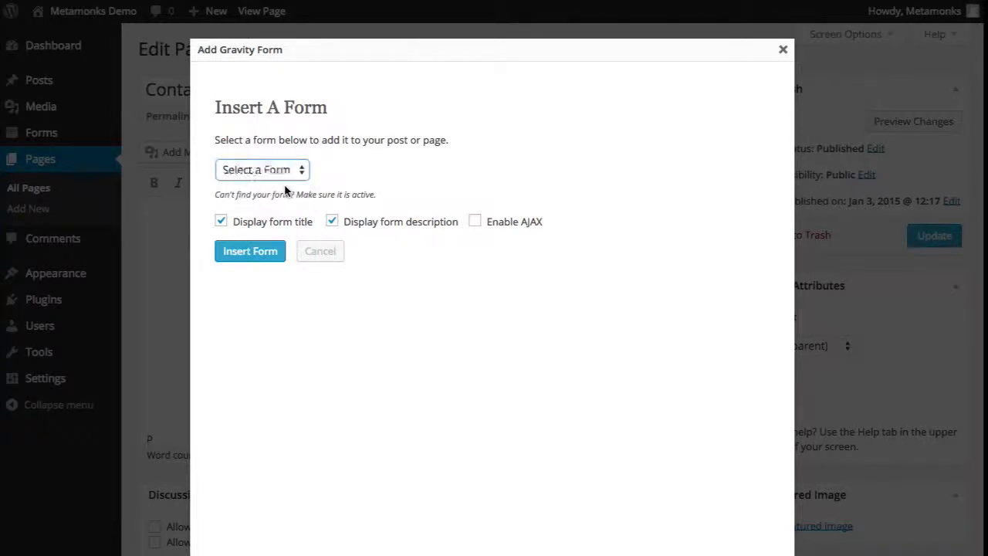
- Insert the form without title or description, AJAX enabled, and update the page
click(263, 223)
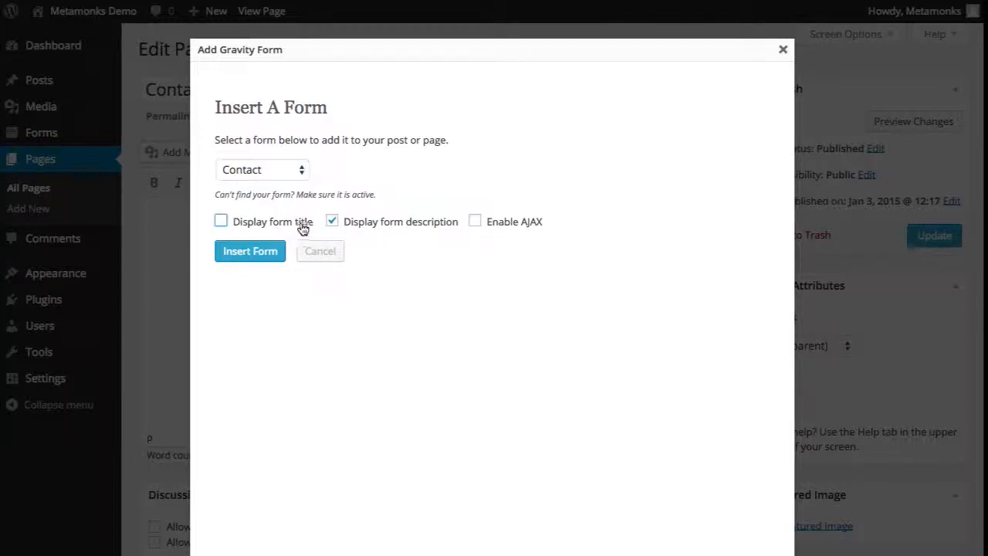
click(335, 223)
click(477, 223)
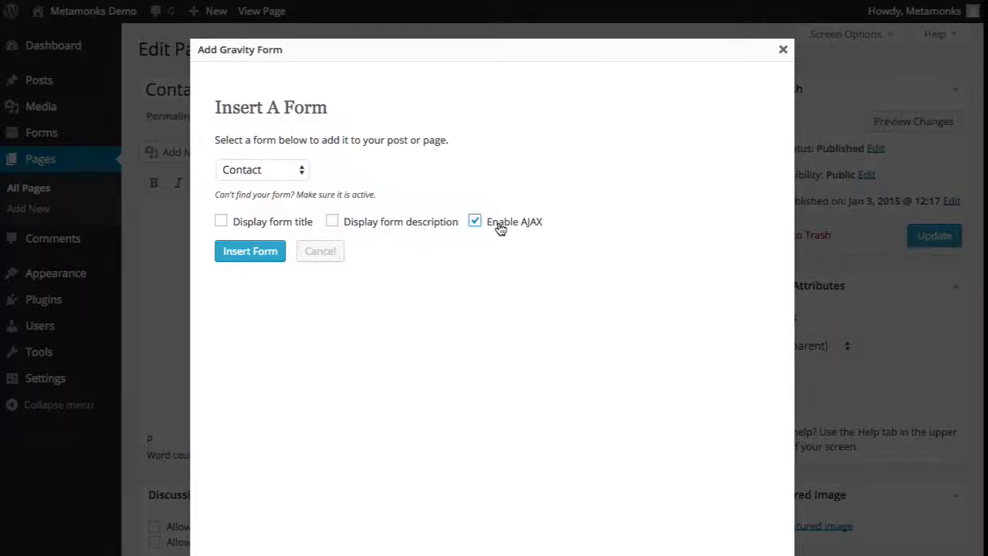
click(251, 257)
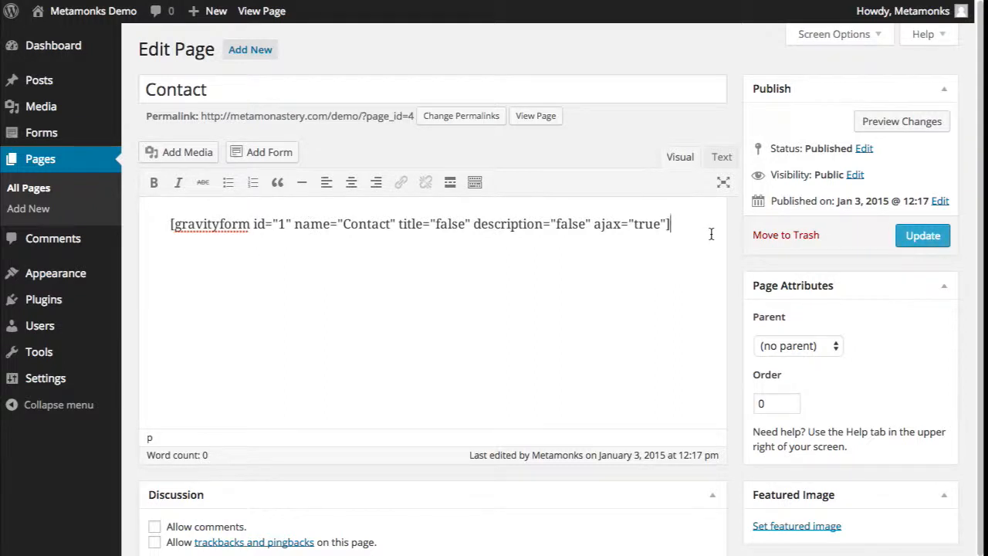
click(939, 240)
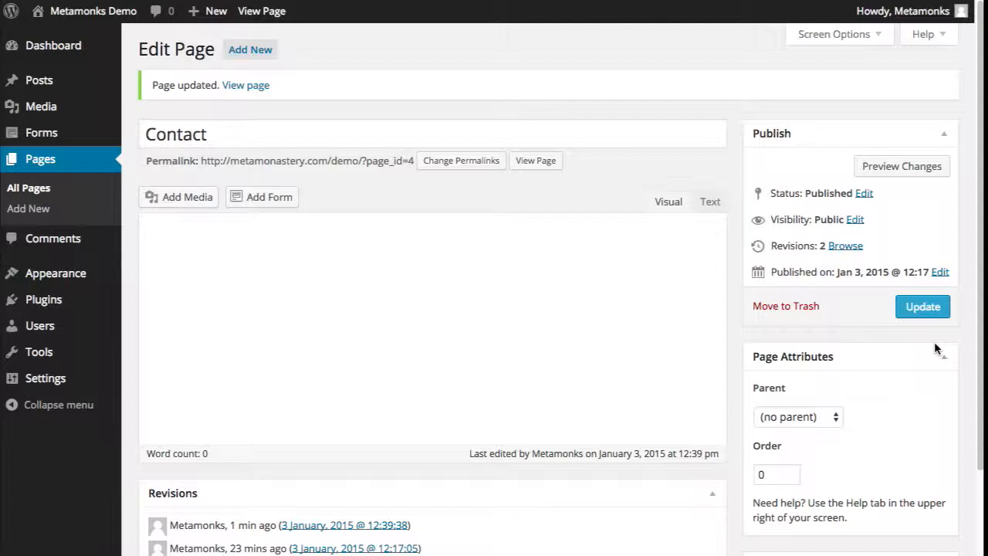
right_click(530, 170)
- Open the live Contact page in a new tab and scroll down to the form
click(543, 173)
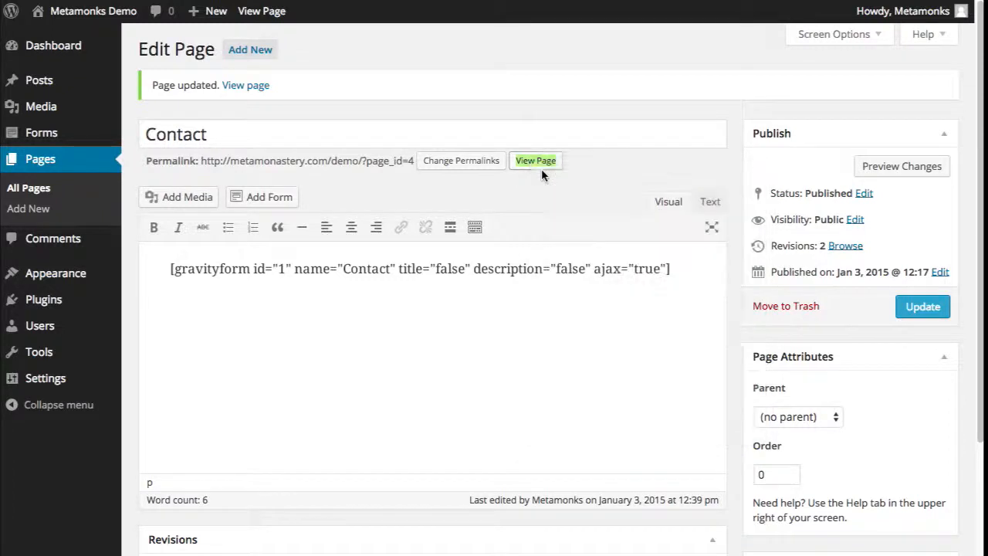
key(ctrl+Tab)
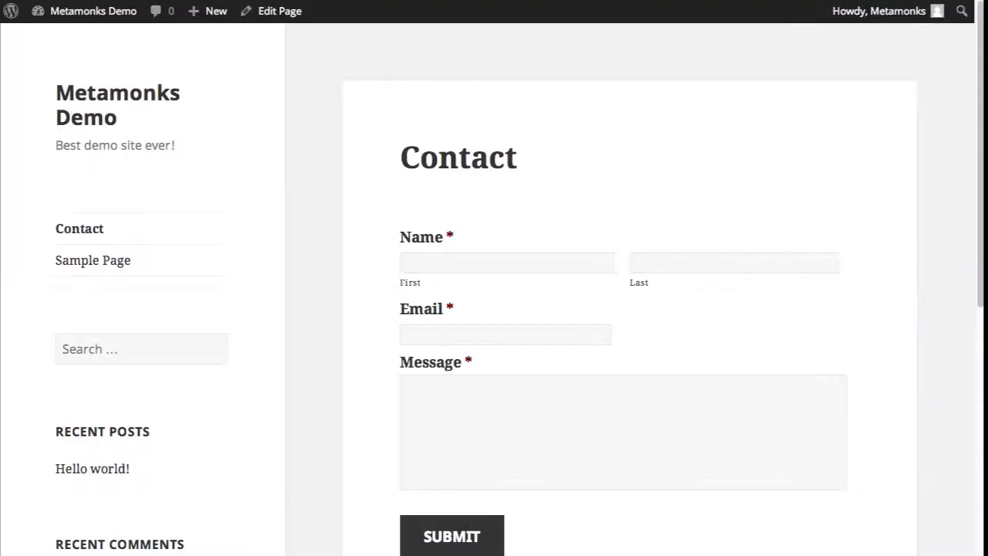
scroll(409, 145, down, 1)
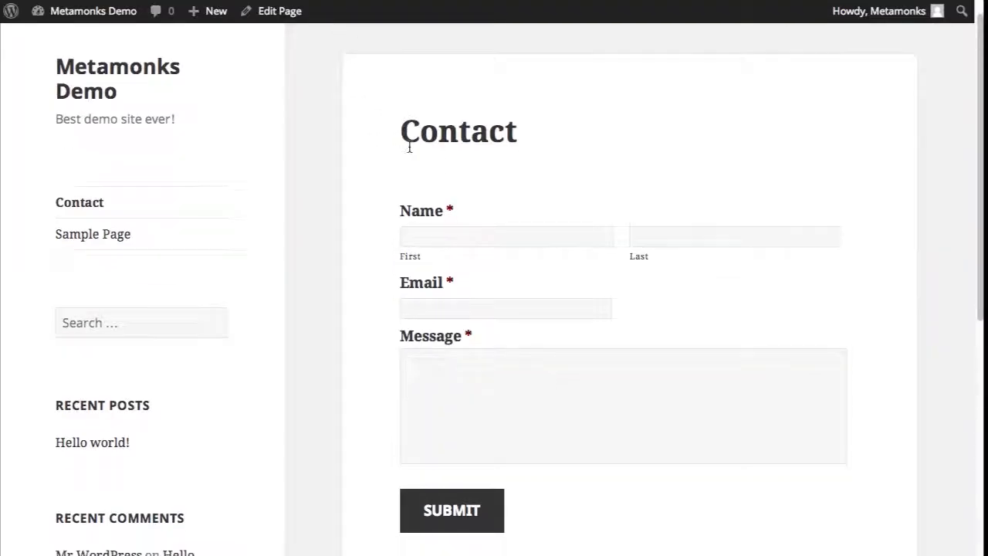
scroll(409, 145, down, 1)
scroll(409, 145, up, 1)
scroll(409, 145, down, 1)
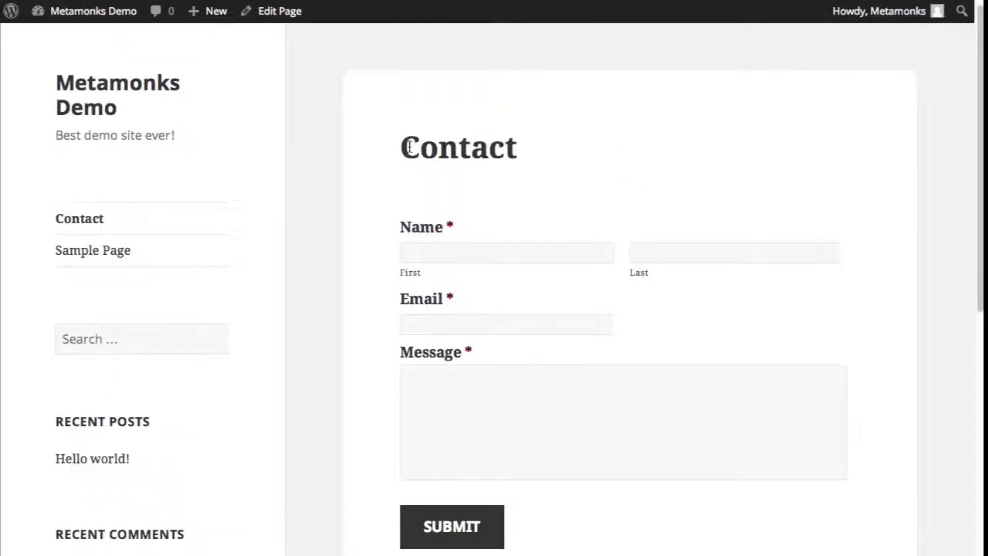
- Fill in a test first name and last name in the Contact form
click(473, 256)
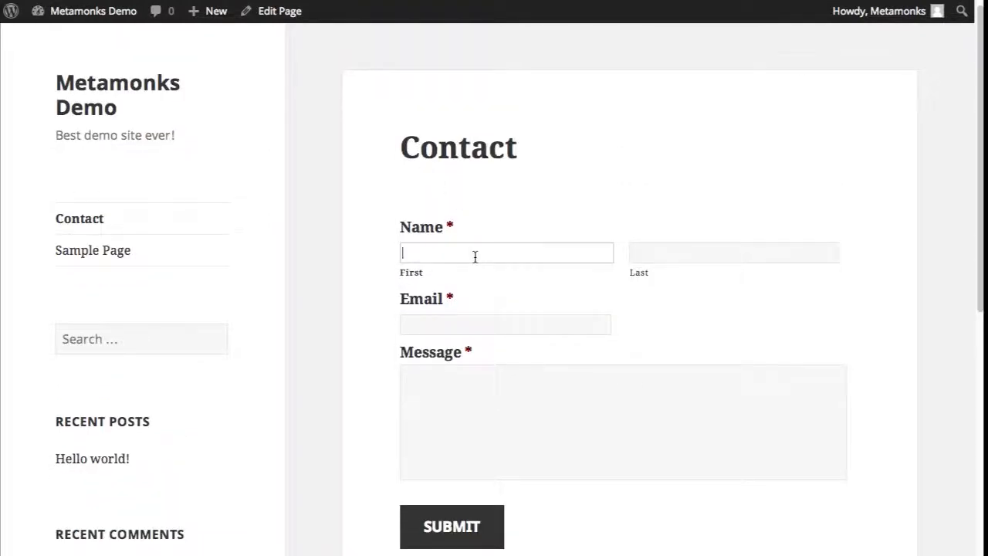
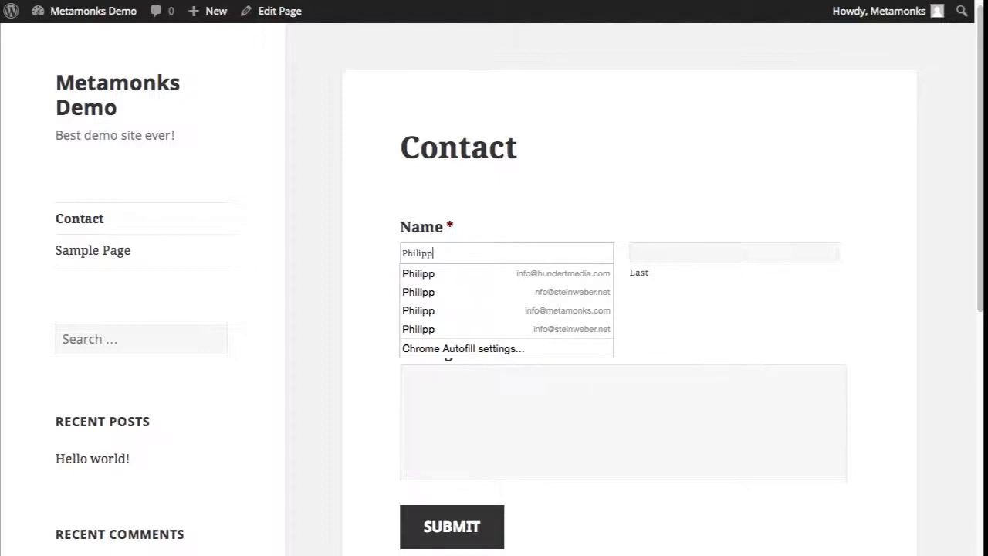
key(Tab)
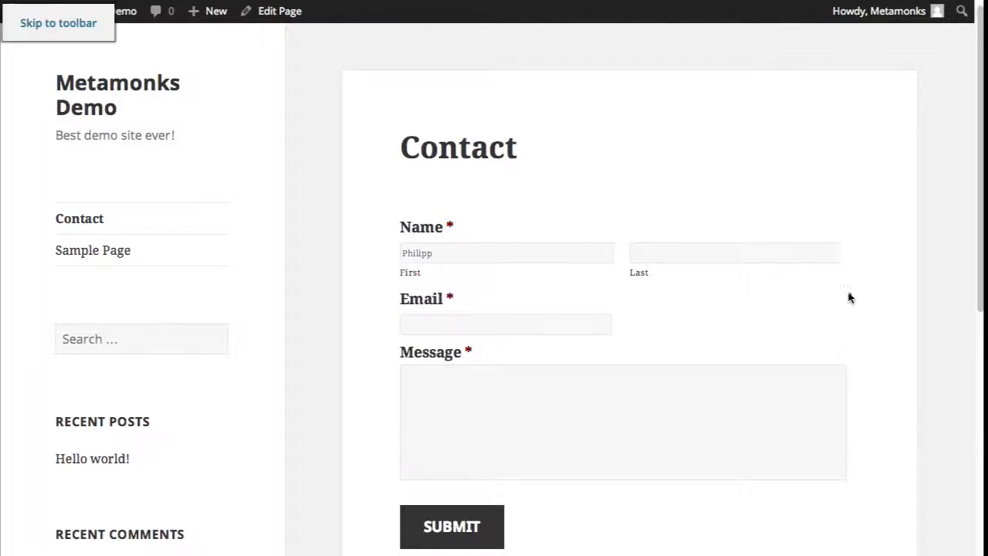
click(758, 255)
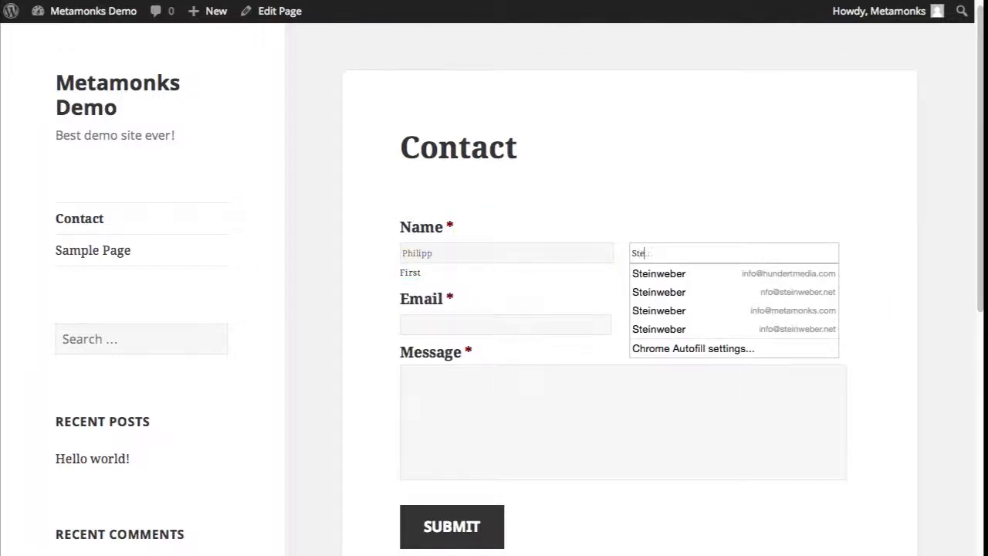
key(Tab)
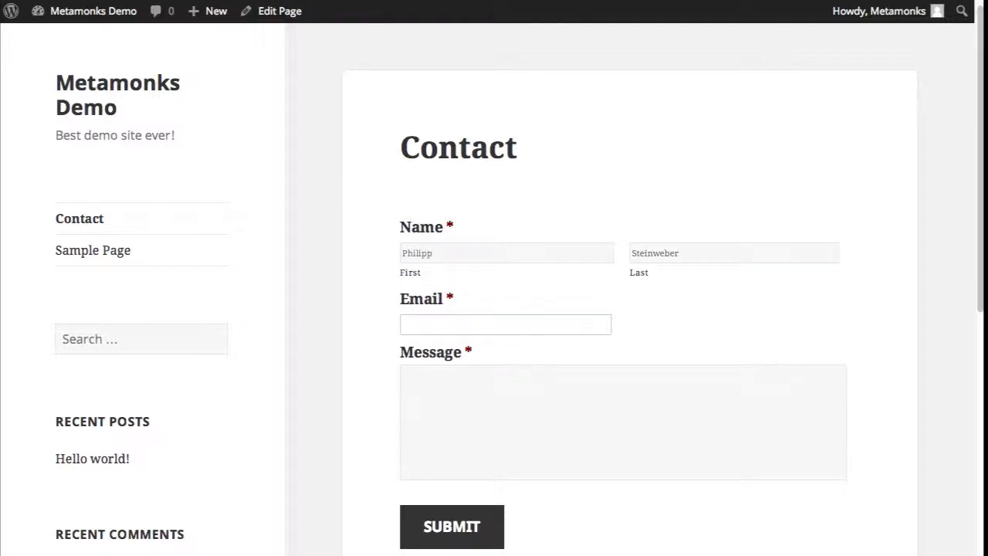
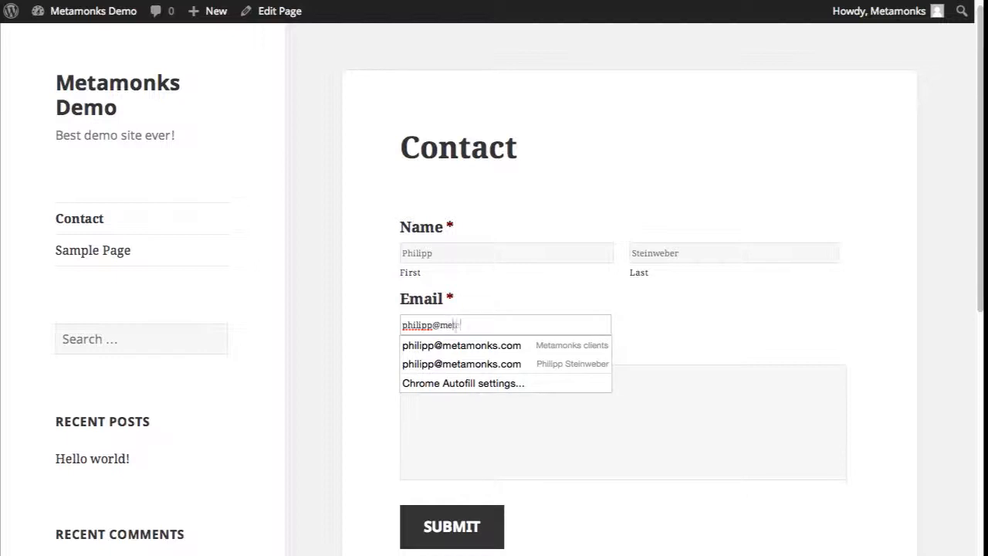
- Enter a test e-mail address and the message 'Hello', then submit the form
key(Tab)
text(Hello)
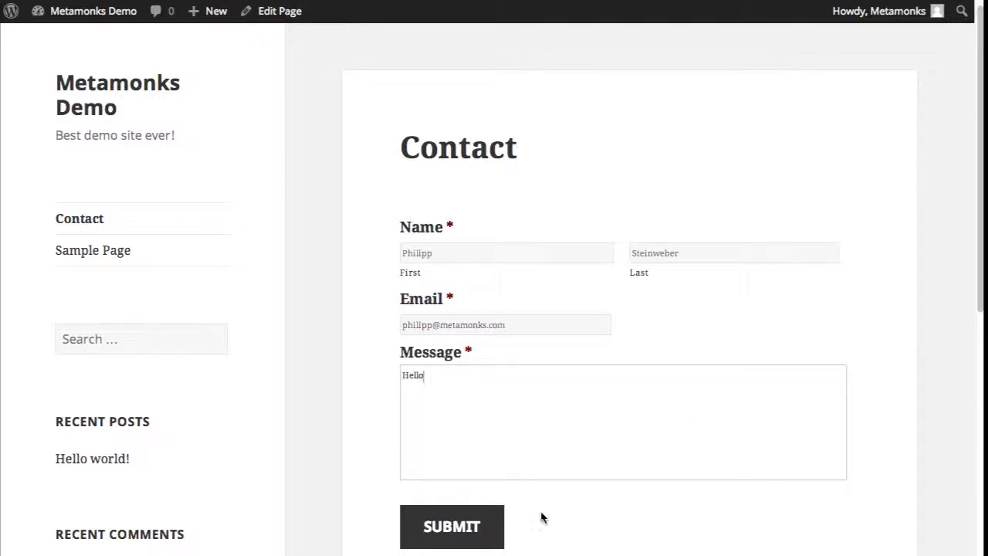
click(476, 527)
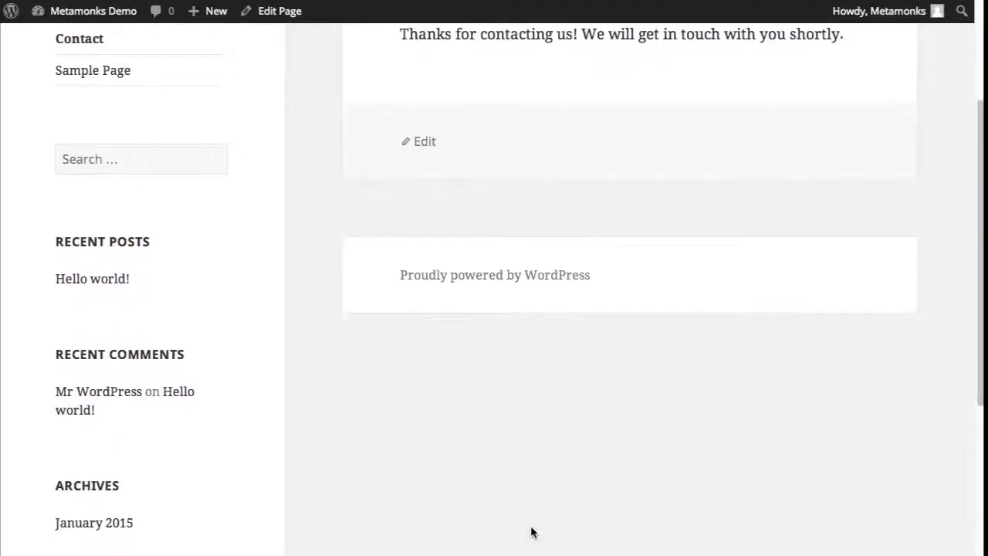
- Reload the live Contact page so the form is blank again
drag(977, 297, 977, 312)
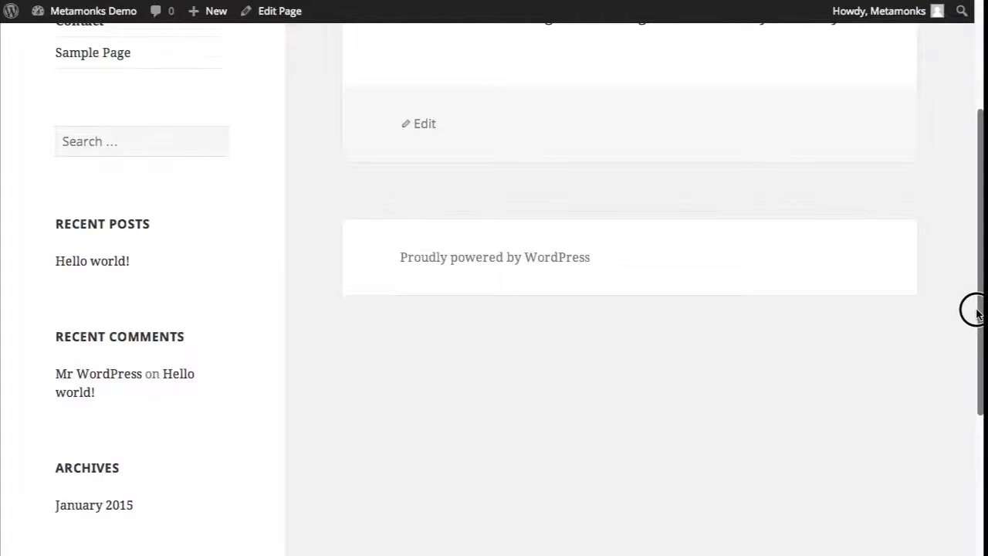
drag(977, 312, 977, 293)
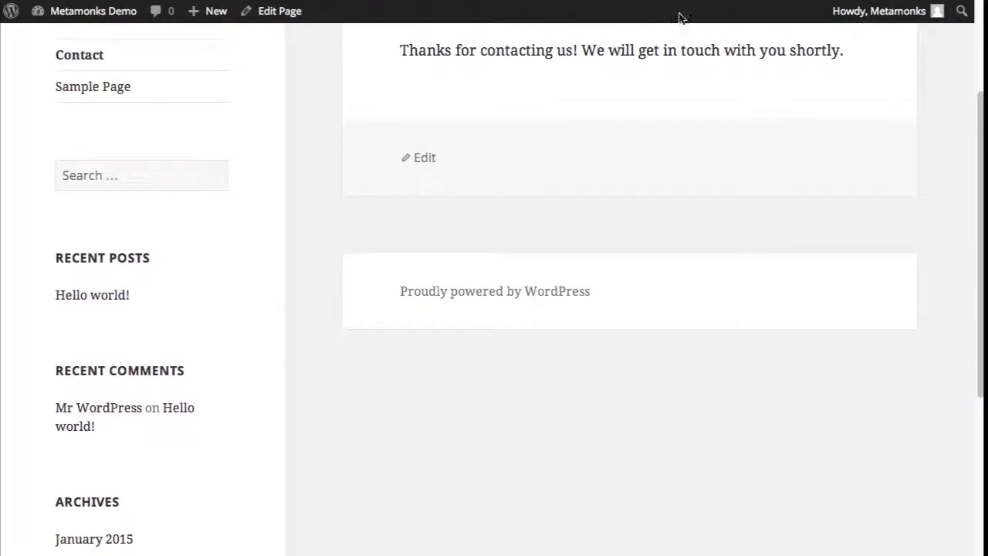
mouse_move(976, 203)
mouse_down()
mouse_move(976, 216)
mouse_move(976, 161)
mouse_move(976, 205)
mouse_up()
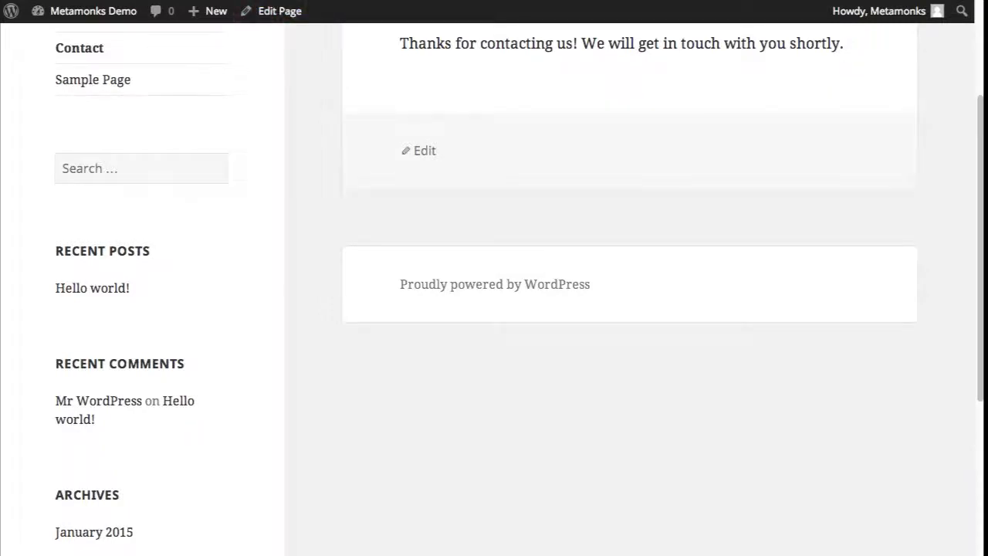
key(ctrl+shift+Tab)
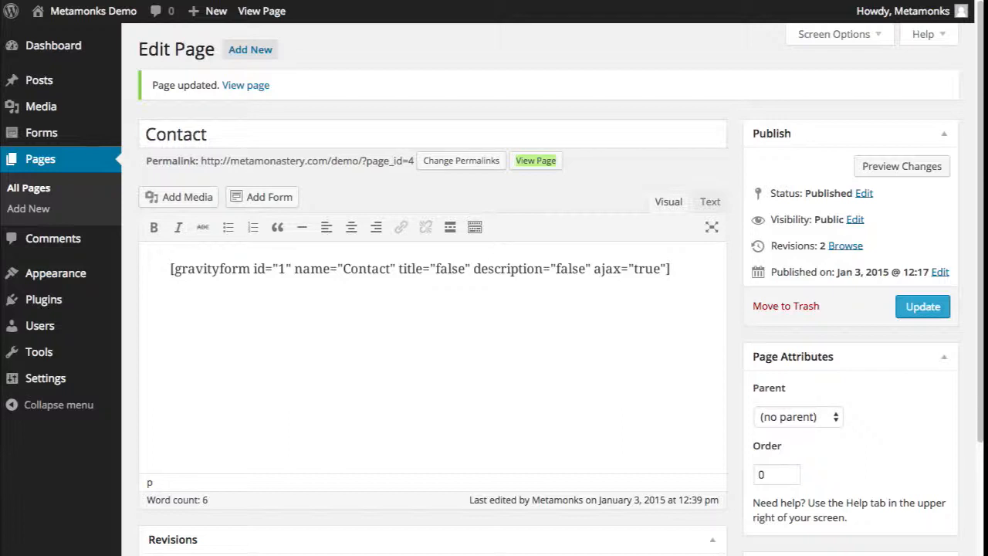
key(ctrl+Tab)
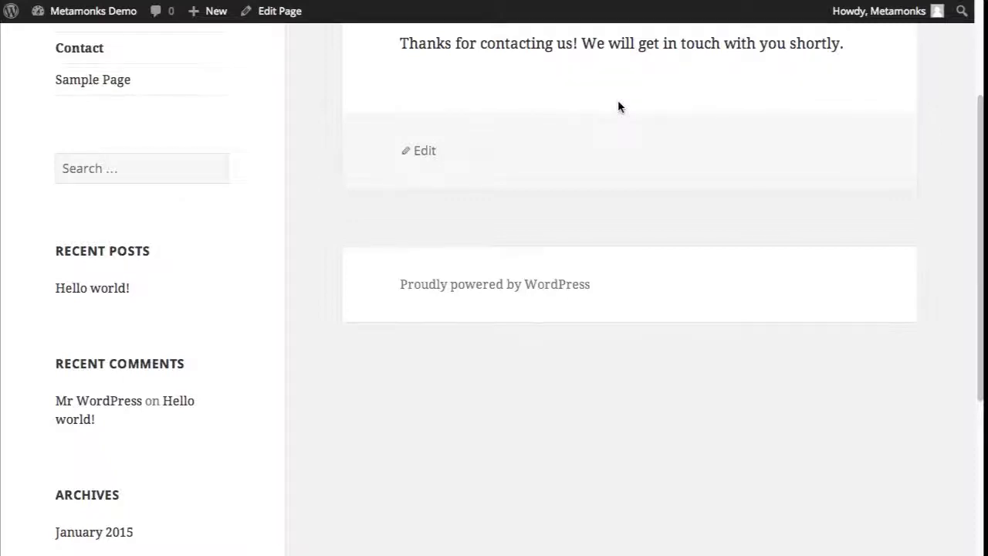
scroll(620, 106, up, 1)
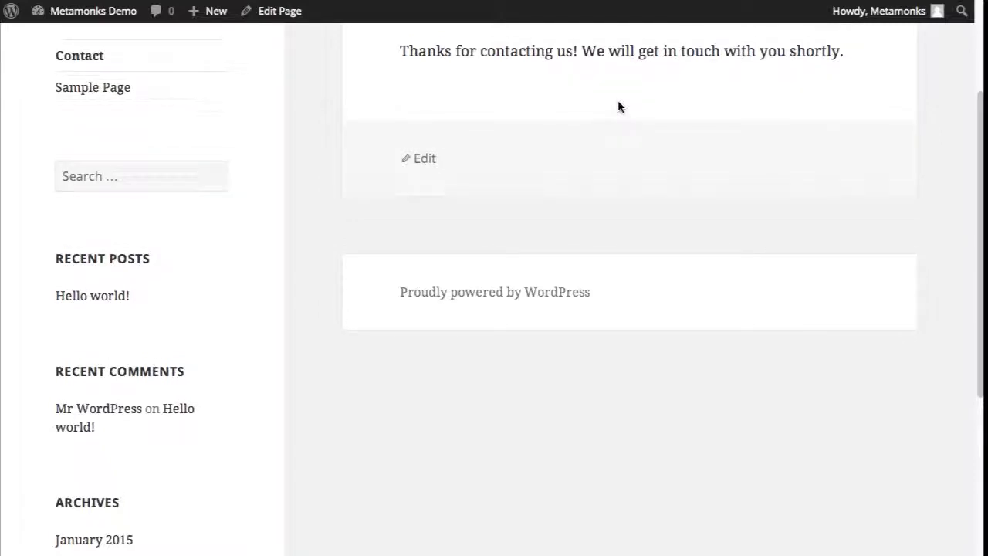
key(F5)
- Return to editing the Contact page through Edit Page in the admin bar
scroll(512, 400, up, 3)
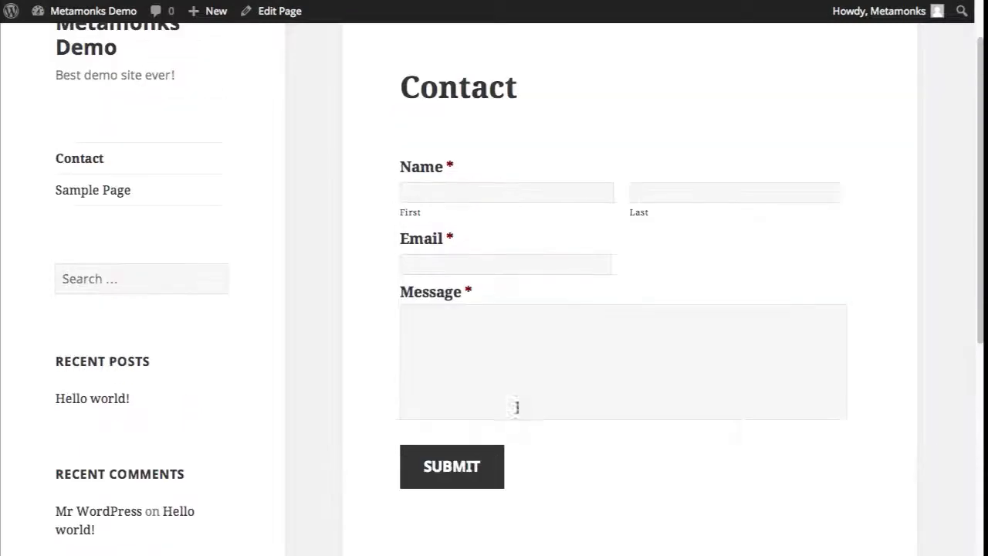
click(425, 468)
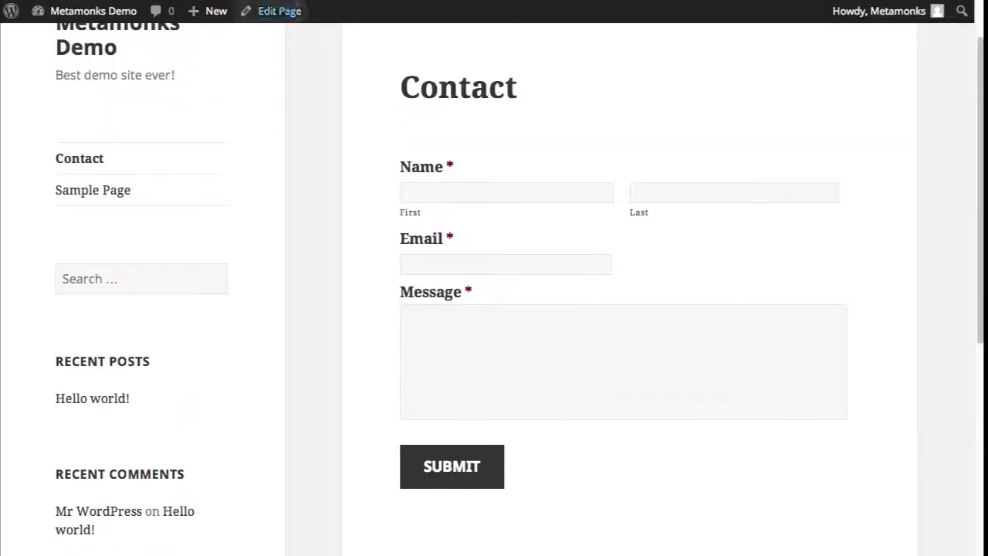
click(280, 10)
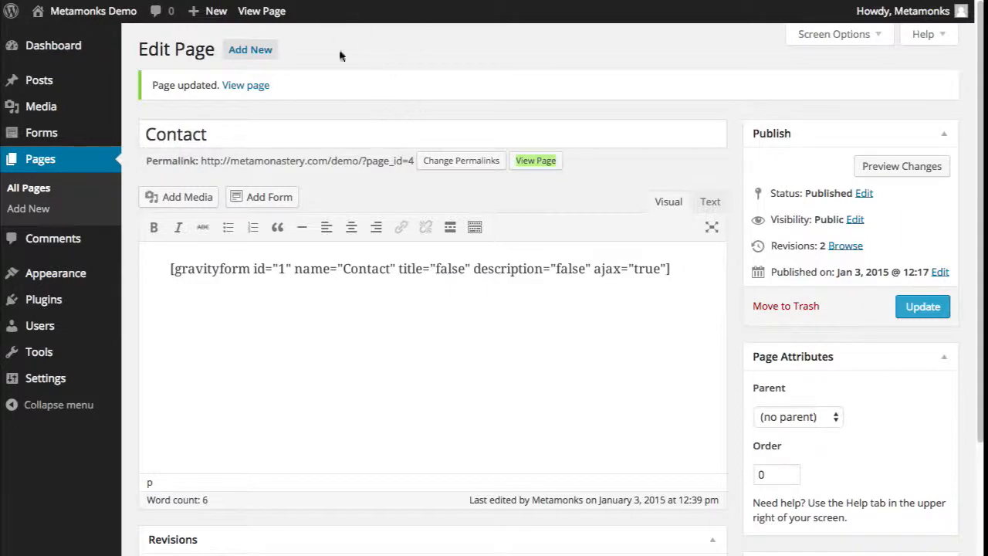
- In the Contact form's settings, change the button text from Submit to 'Send'
click(49, 133)
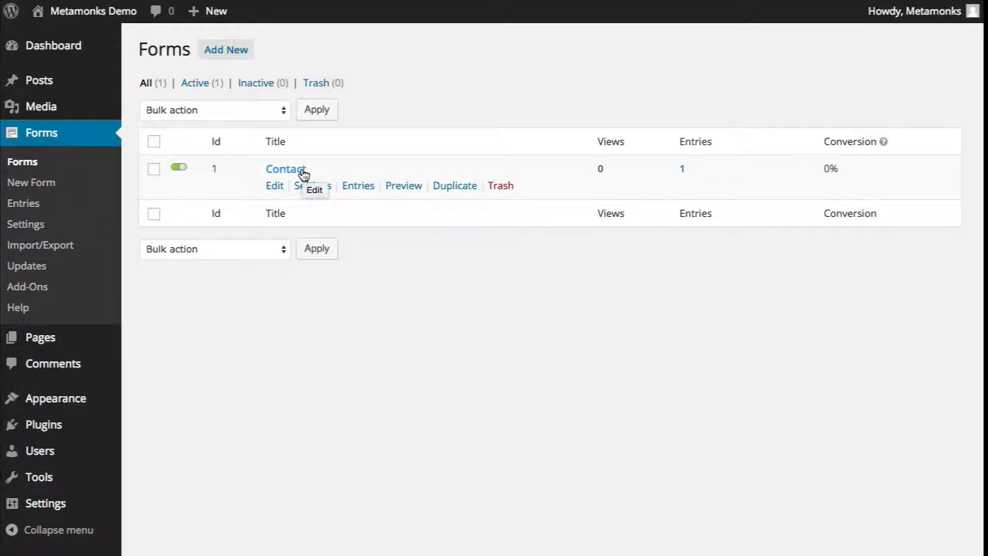
mouse_move(312, 186)
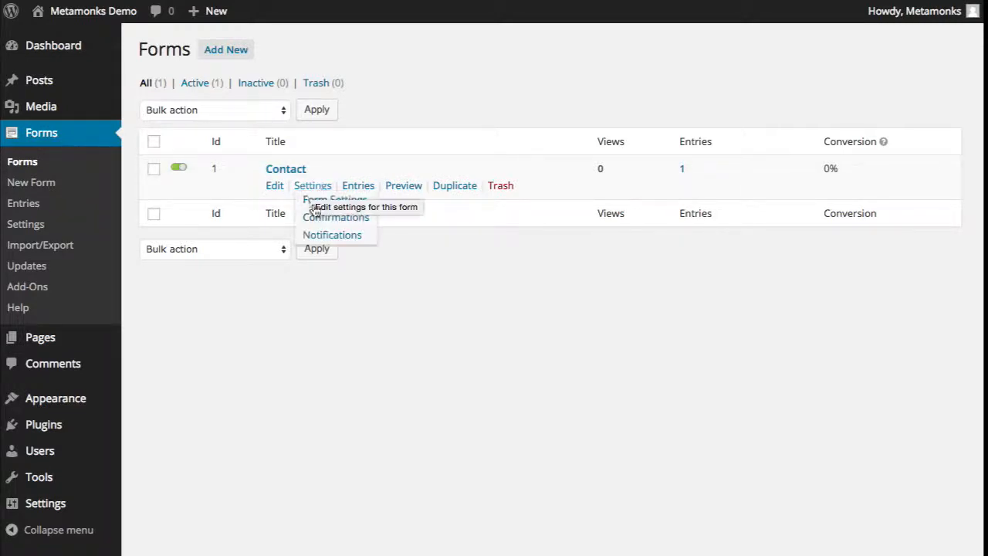
click(287, 176)
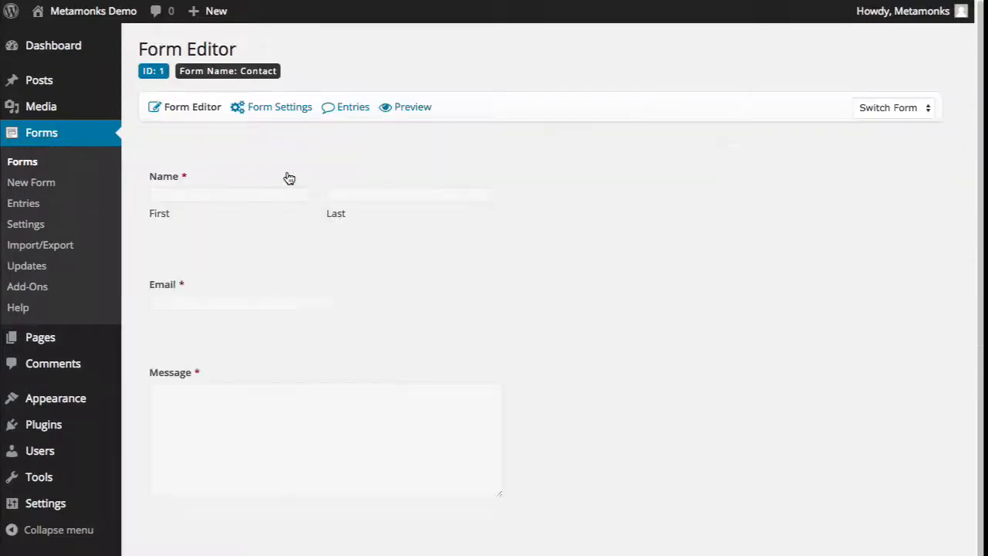
mouse_move(281, 115)
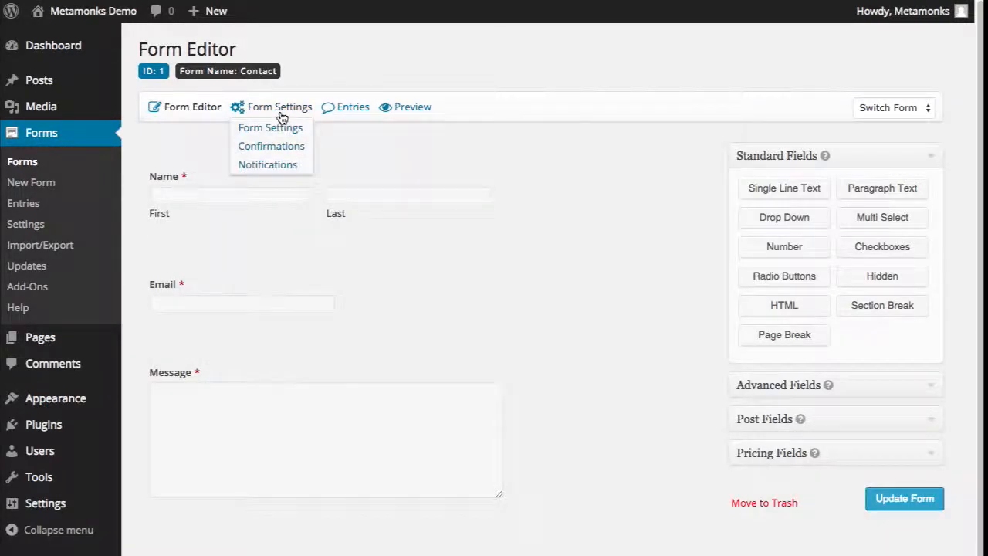
click(286, 130)
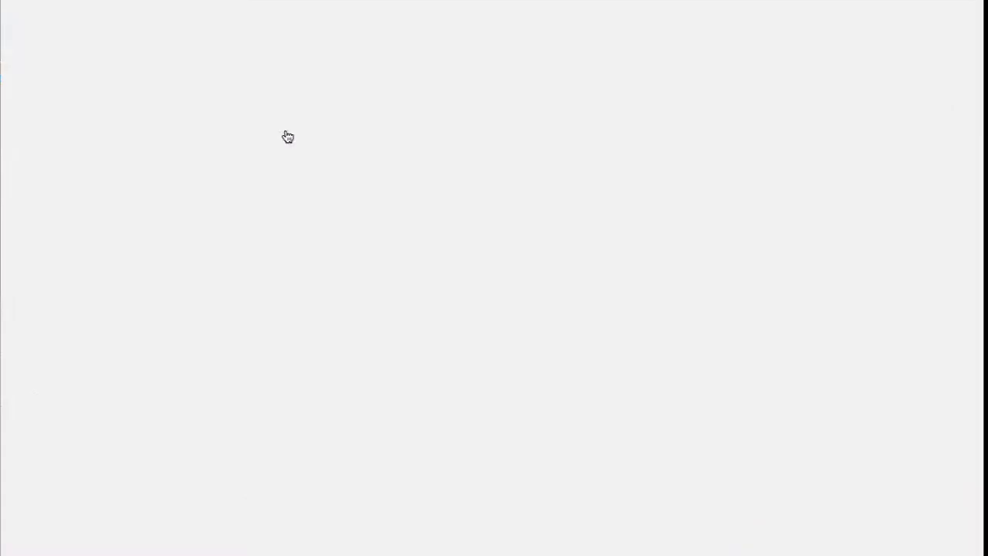
scroll(384, 203, down, 3)
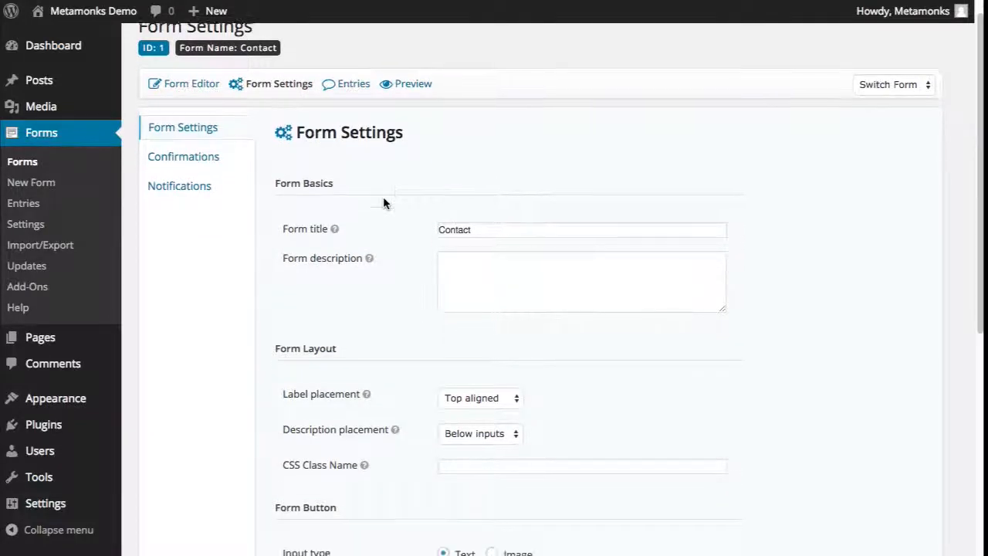
double_click(502, 467)
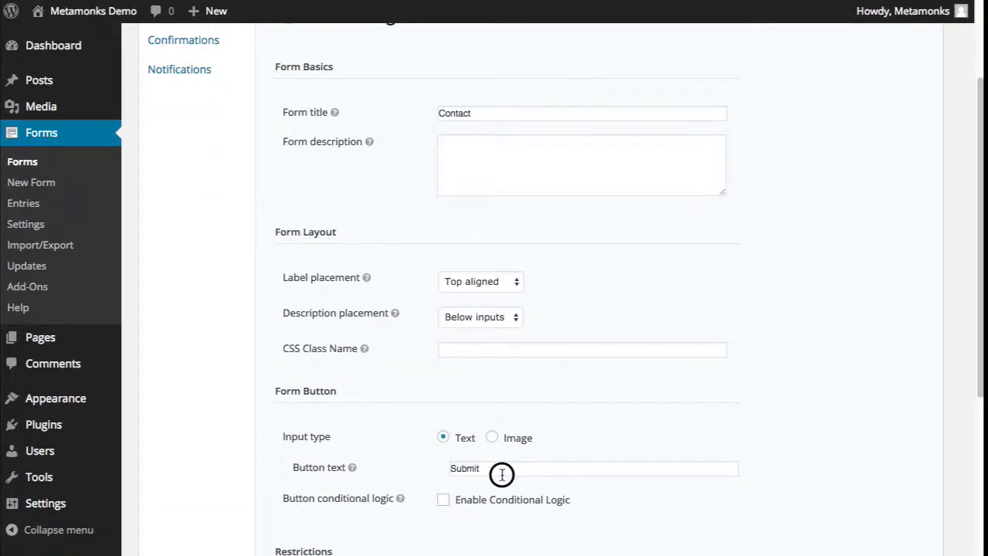
text(Send)
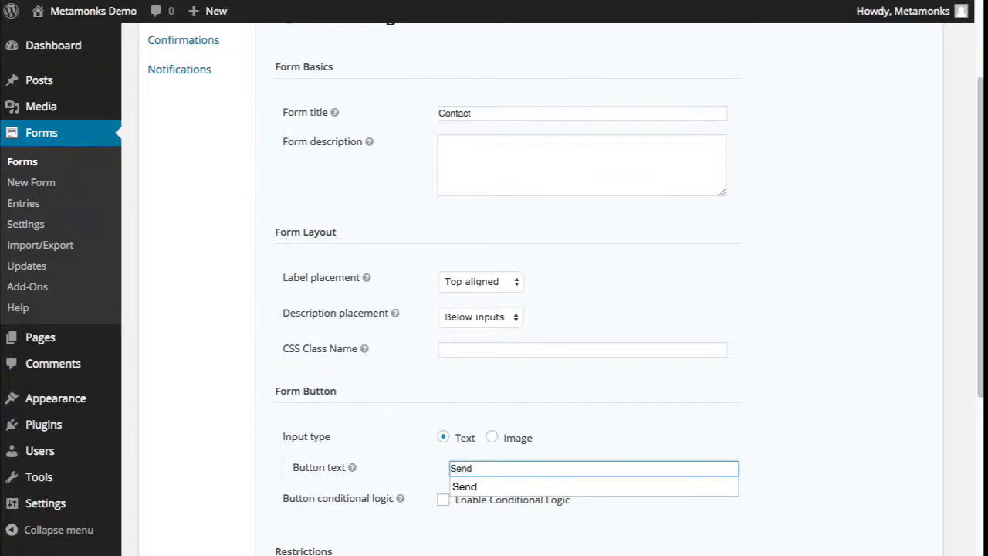
click(408, 474)
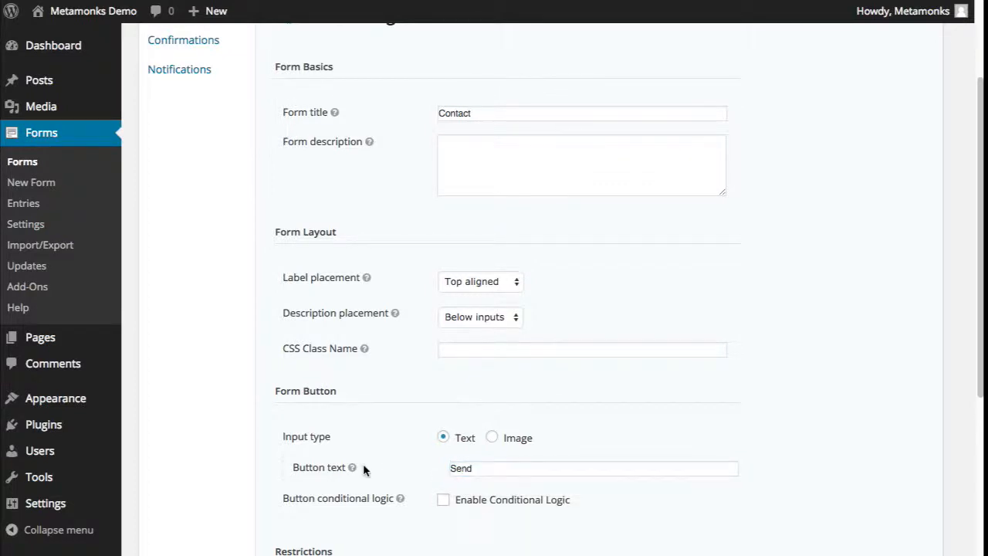
- Enable the anti-spam honeypot and animations, then update the form settings
scroll(424, 447, down, 3)
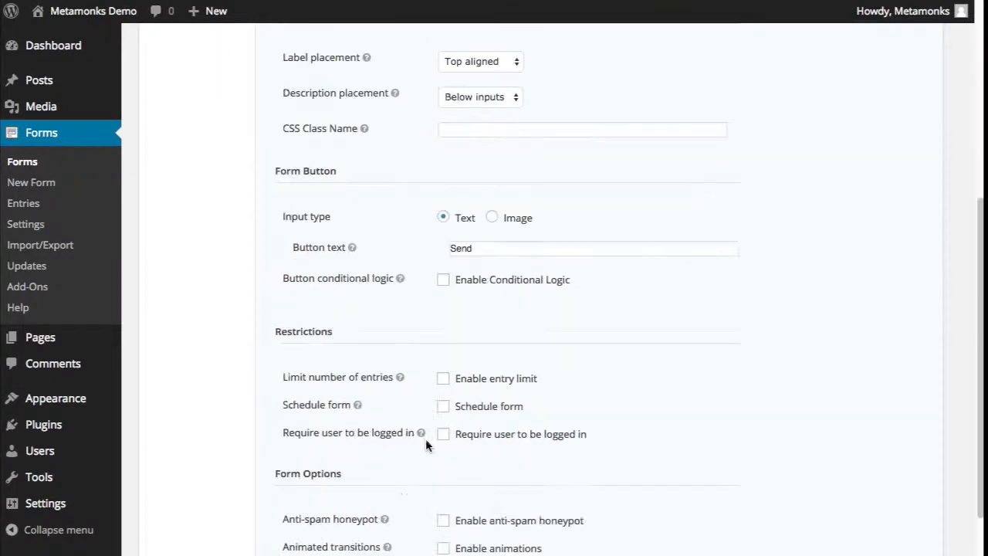
scroll(426, 440, down, 1)
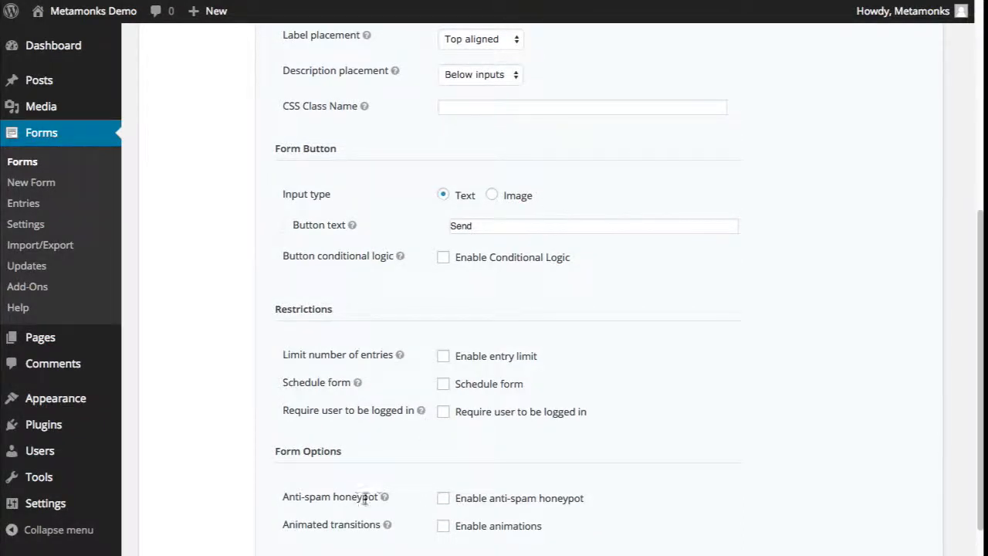
click(445, 499)
click(443, 525)
scroll(494, 309, up, 1)
scroll(494, 309, down, 1)
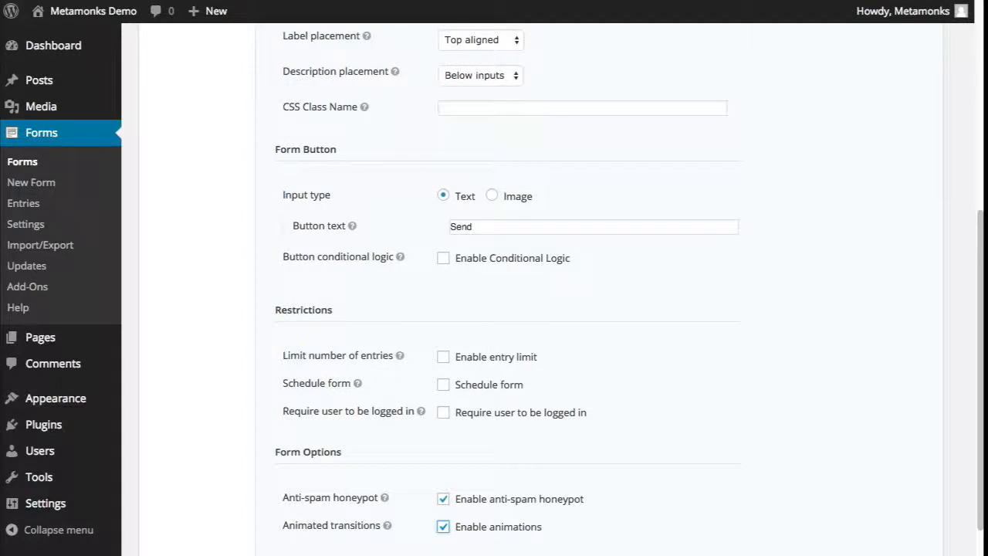
scroll(494, 309, up, 4)
scroll(494, 308, down, 5)
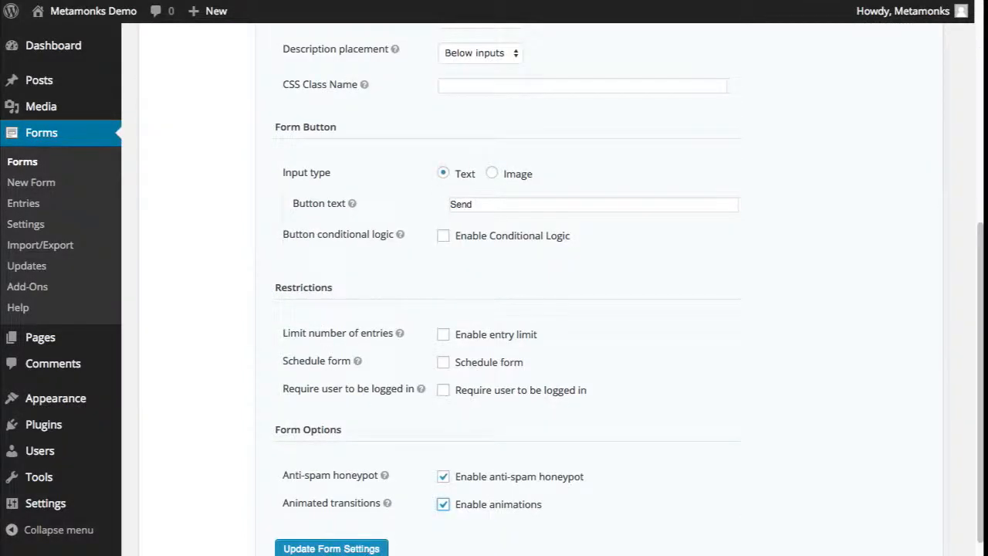
click(368, 548)
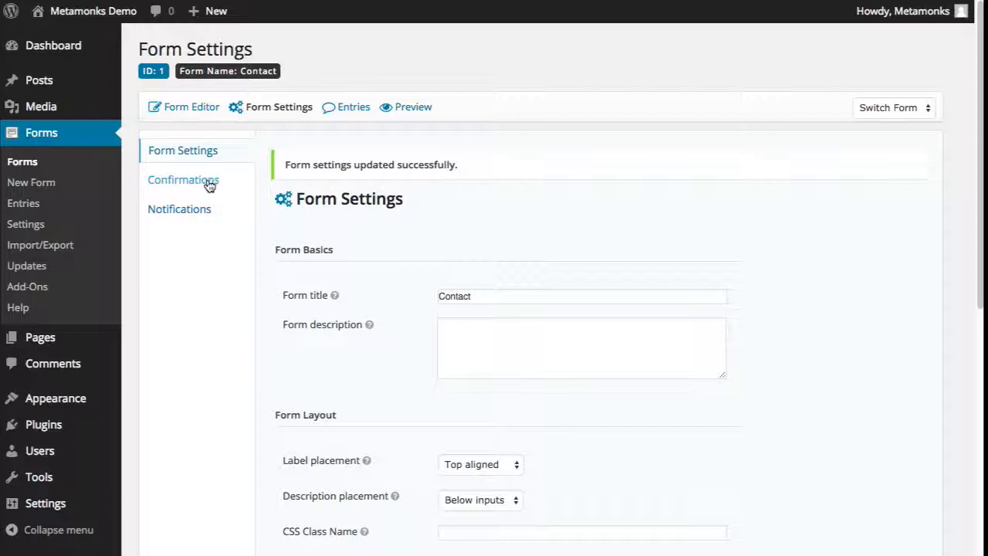
- Open the Contact form's Default Confirmation for editing
click(207, 183)
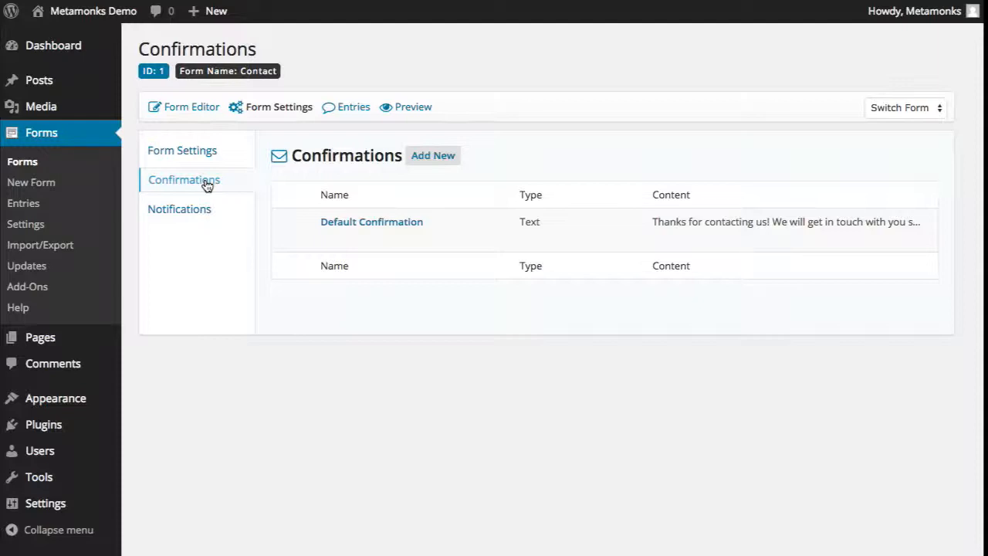
mouse_move(654, 221)
drag(652, 223, 921, 221)
click(899, 222)
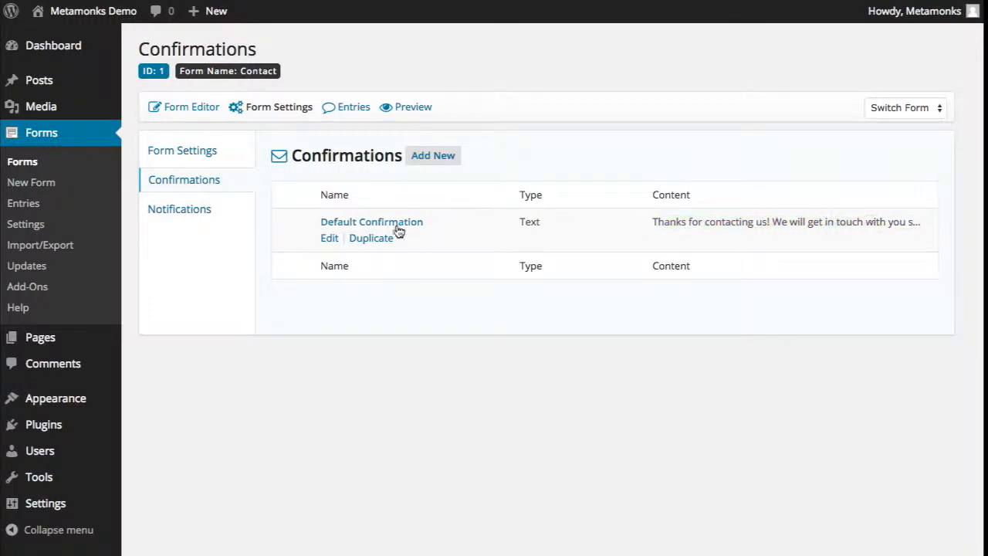
click(340, 225)
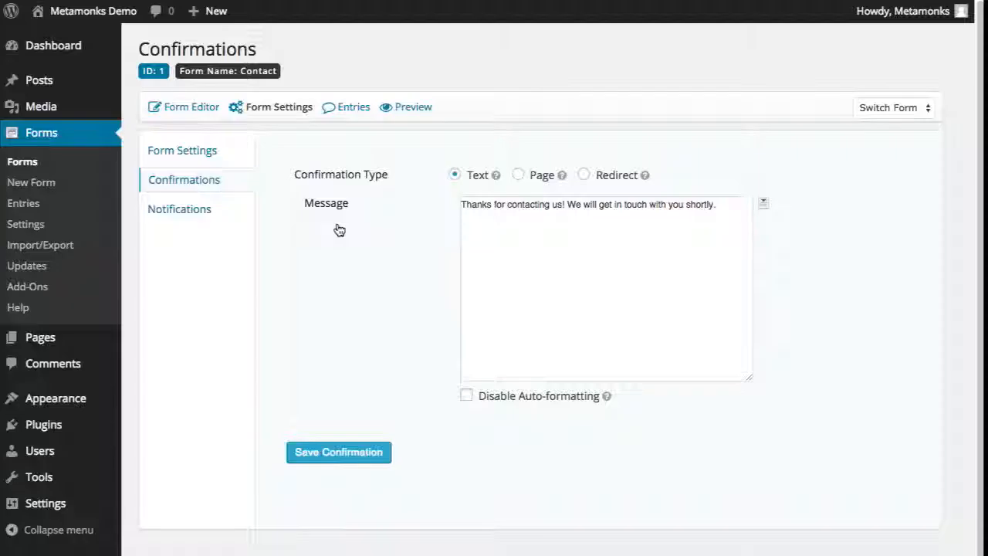
- Change 'us' to 'me' and 'We' to 'I' in the message, then save the confirmation
click(554, 205)
double_click(554, 205)
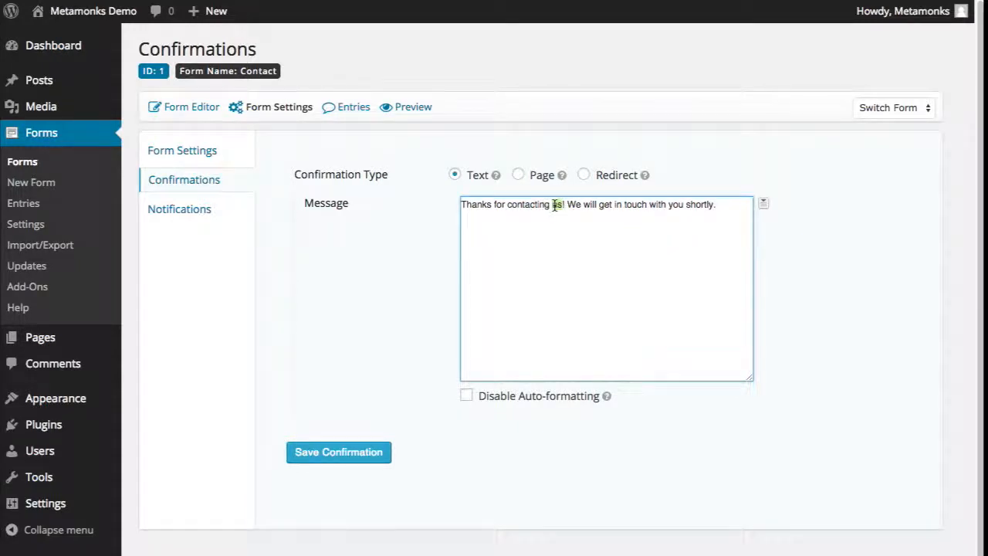
text(me)
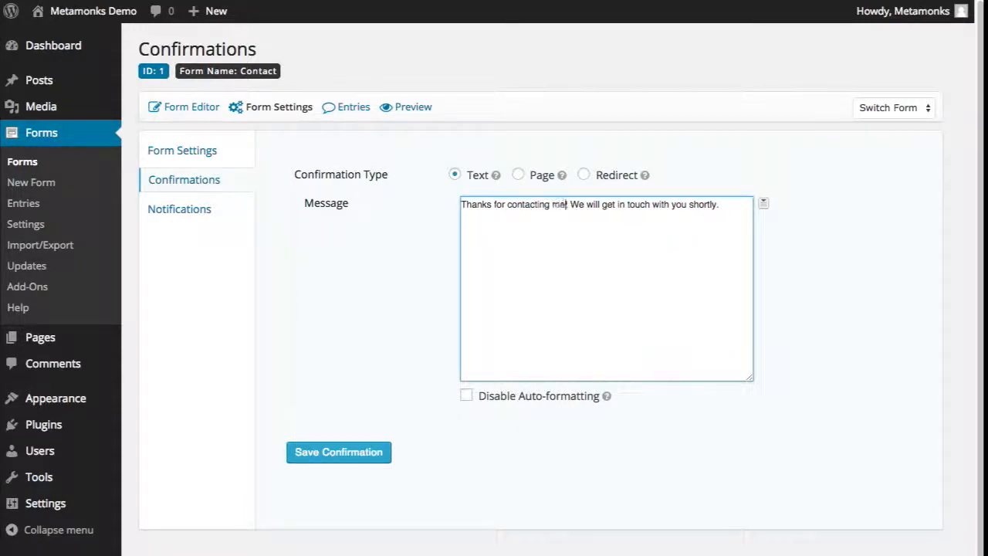
double_click(577, 205)
text(I)
click(662, 219)
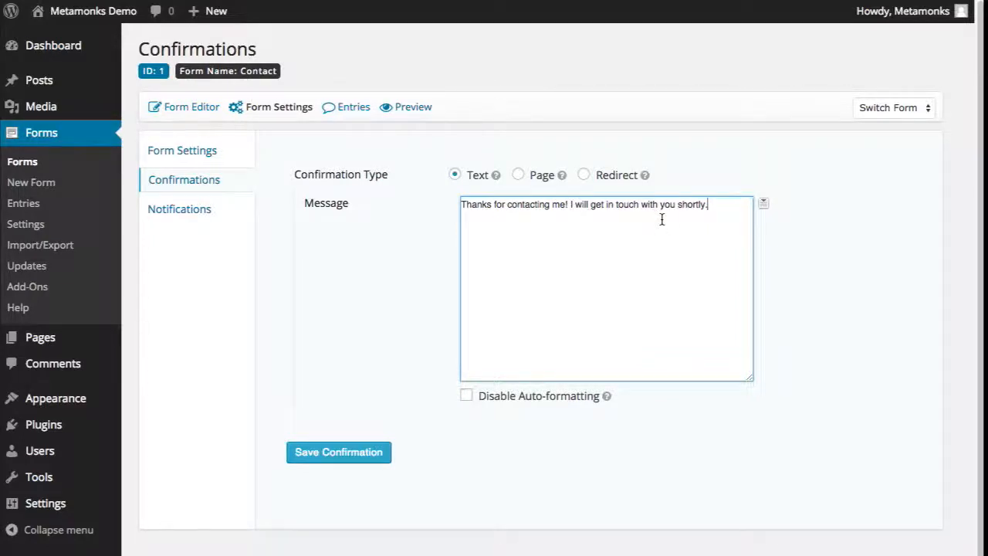
click(388, 456)
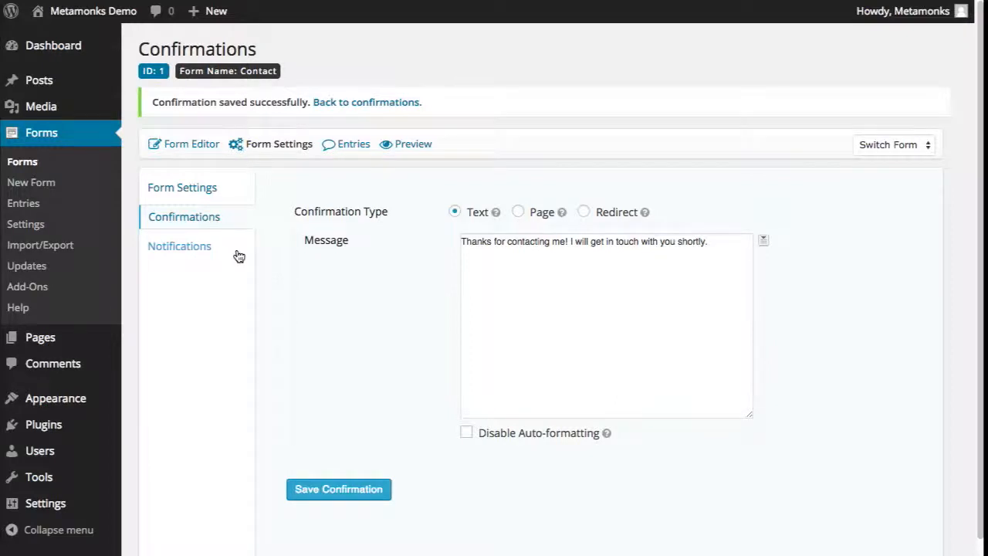
- Open the Admin Notification and replace {admin_email} in Send to Email with a specific recipient address
click(193, 255)
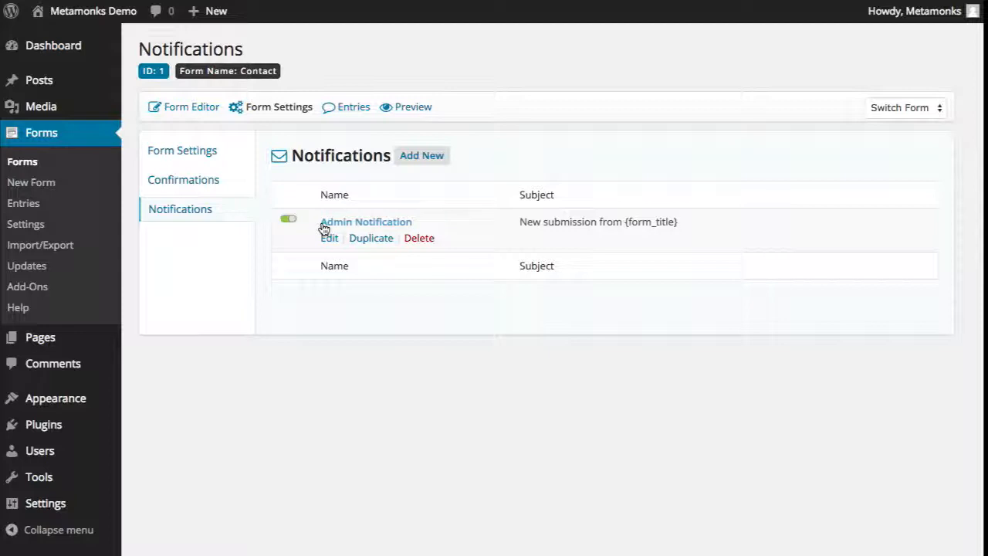
click(371, 222)
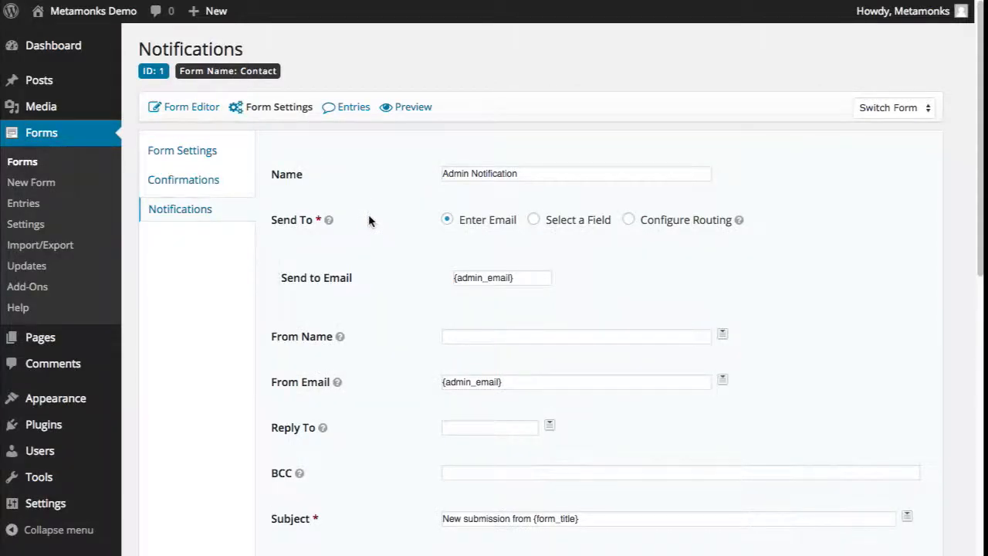
scroll(368, 214, down, 1)
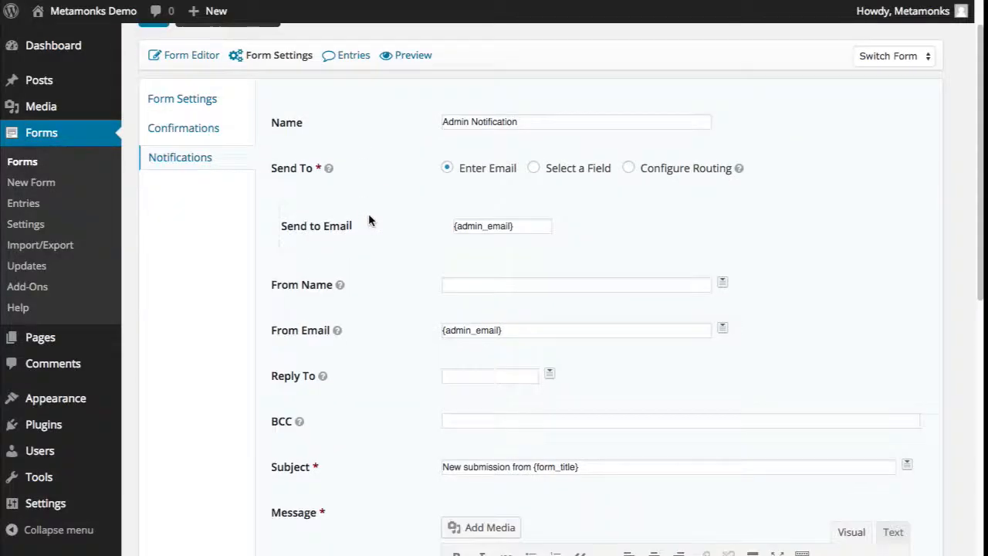
double_click(523, 223)
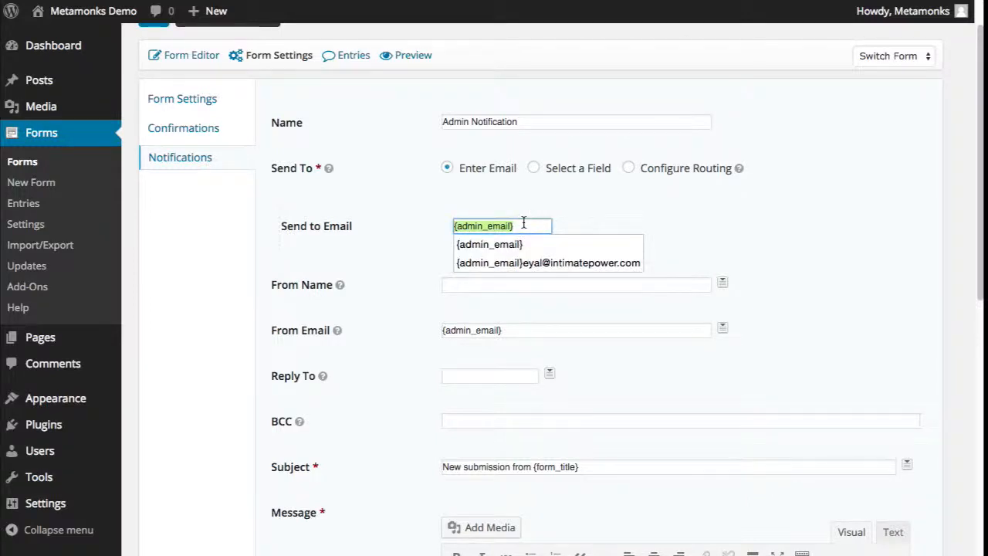
click(502, 242)
mouse_move(340, 285)
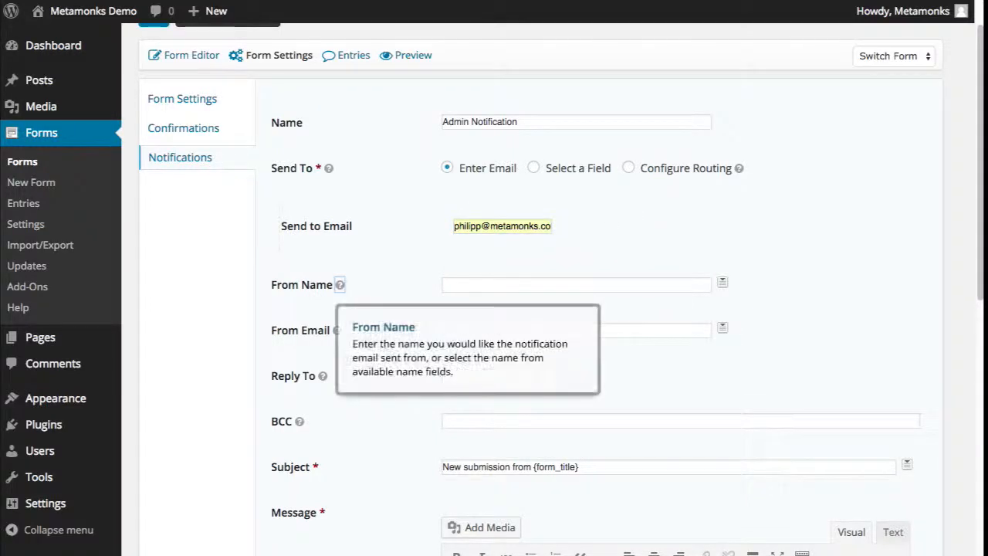
drag(515, 225, 438, 230)
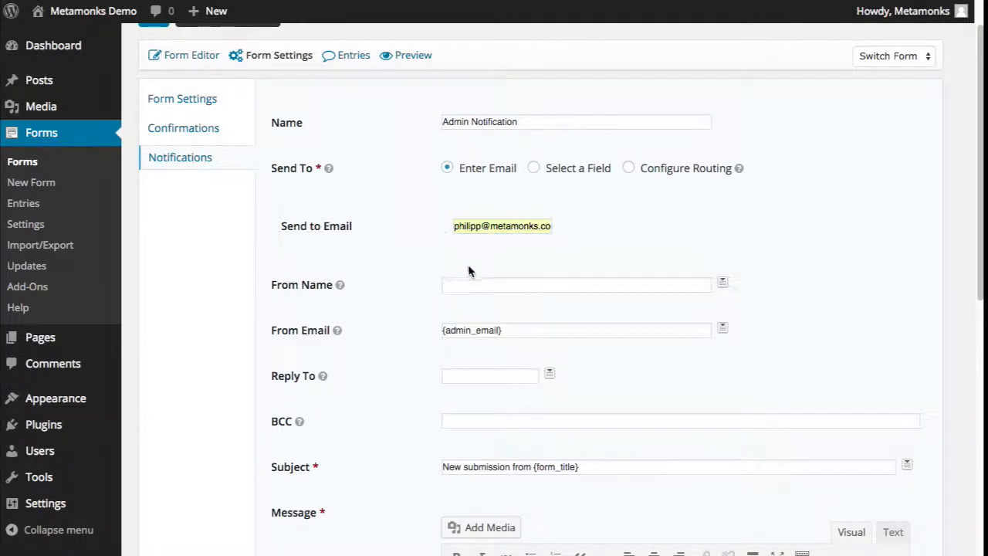
- Replace the default notification subject with the text 'has filled out the contact form'
scroll(474, 389, down, 3)
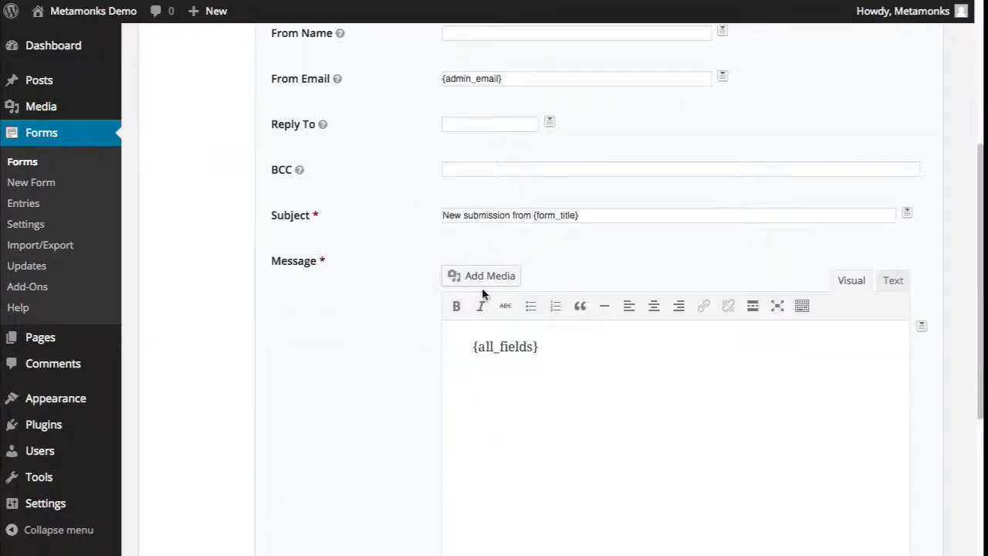
double_click(524, 215)
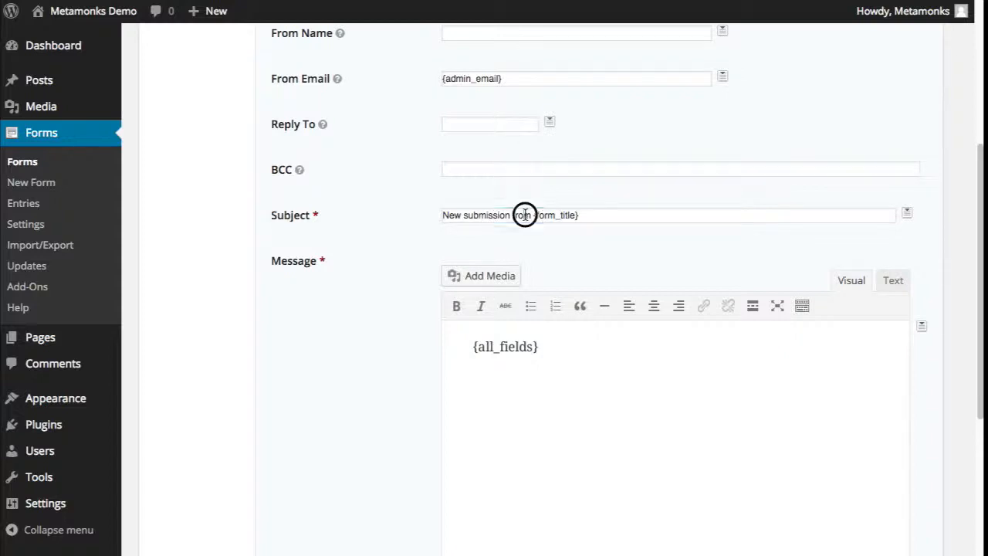
click(451, 215)
drag(451, 215, 485, 213)
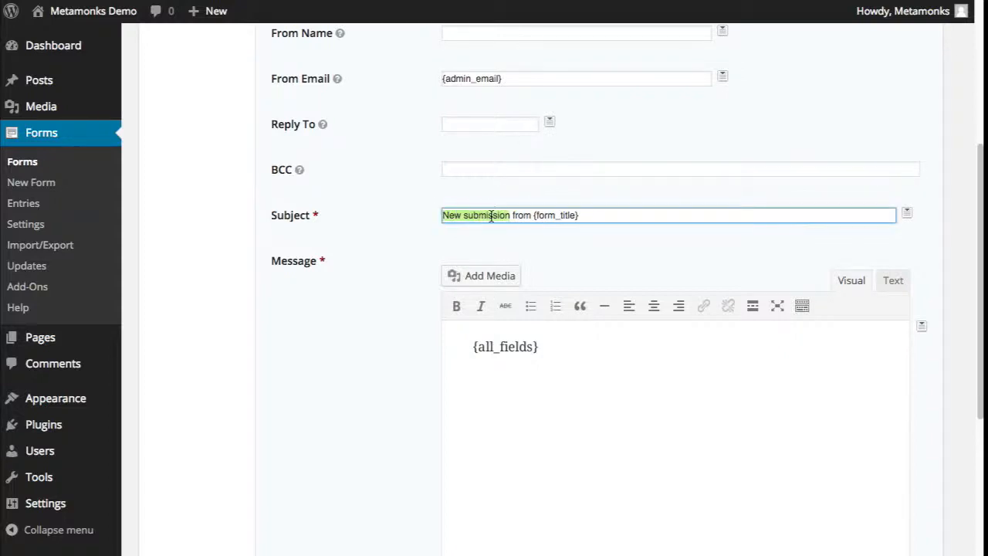
double_click(514, 215)
drag(447, 215, 514, 215)
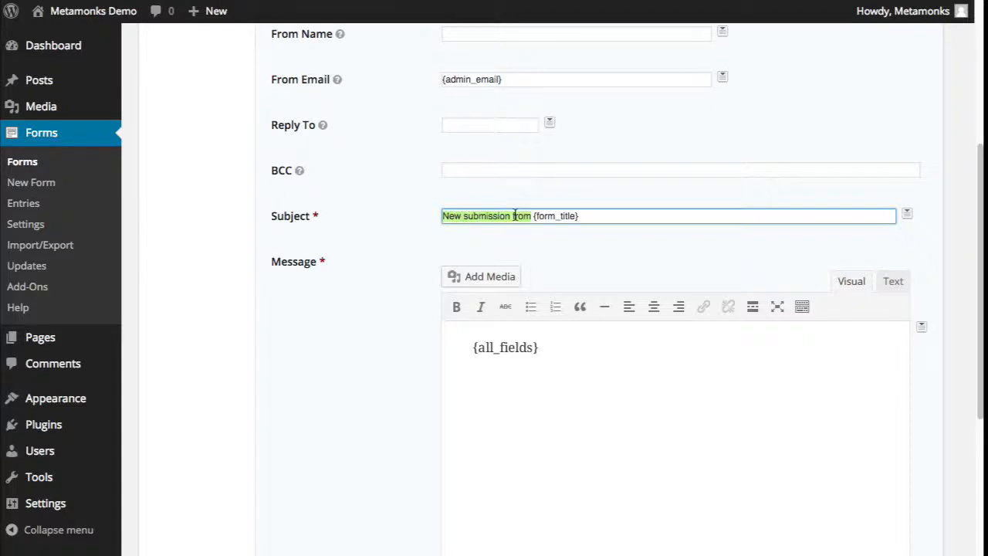
key(BackSpace)
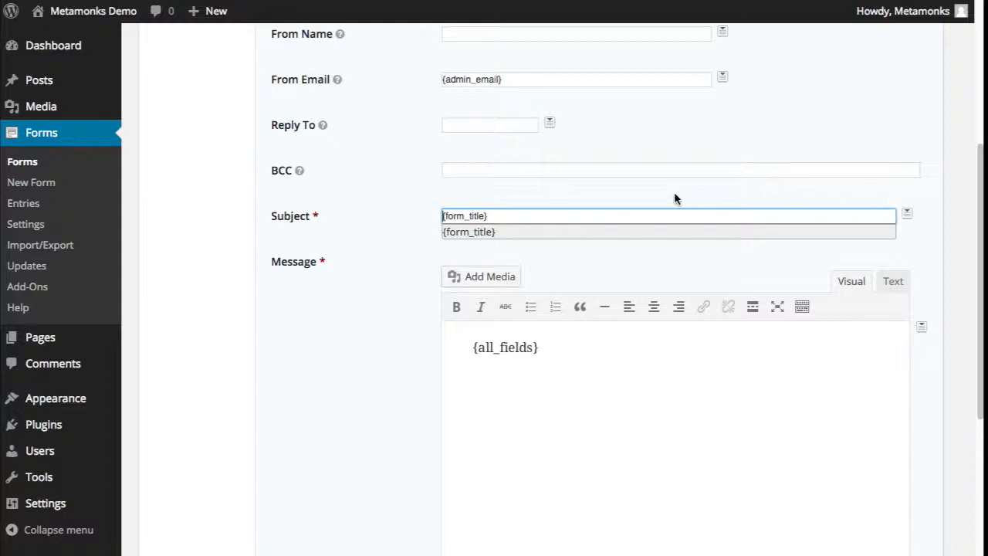
text(Name ha)
text(s )
text(filled out the con)
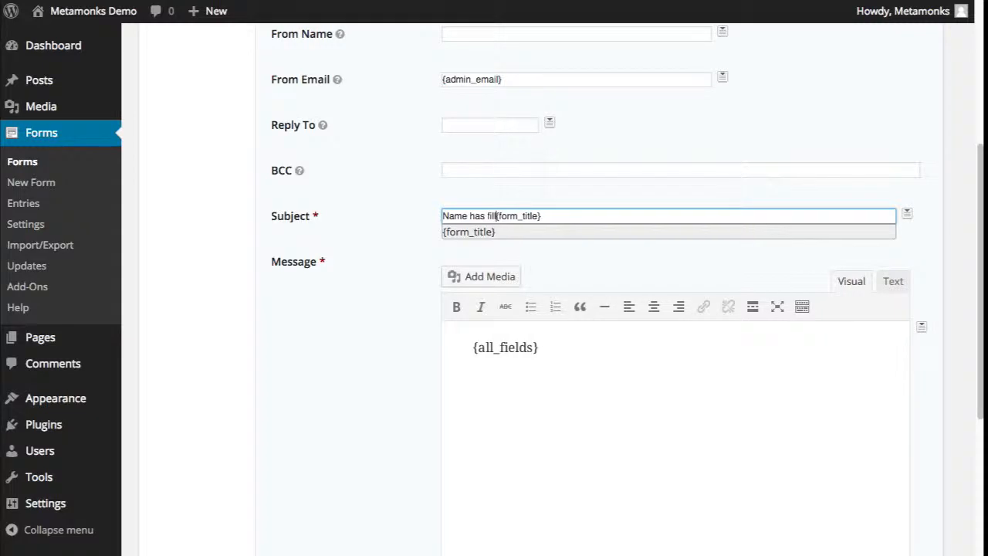
text(tact form)
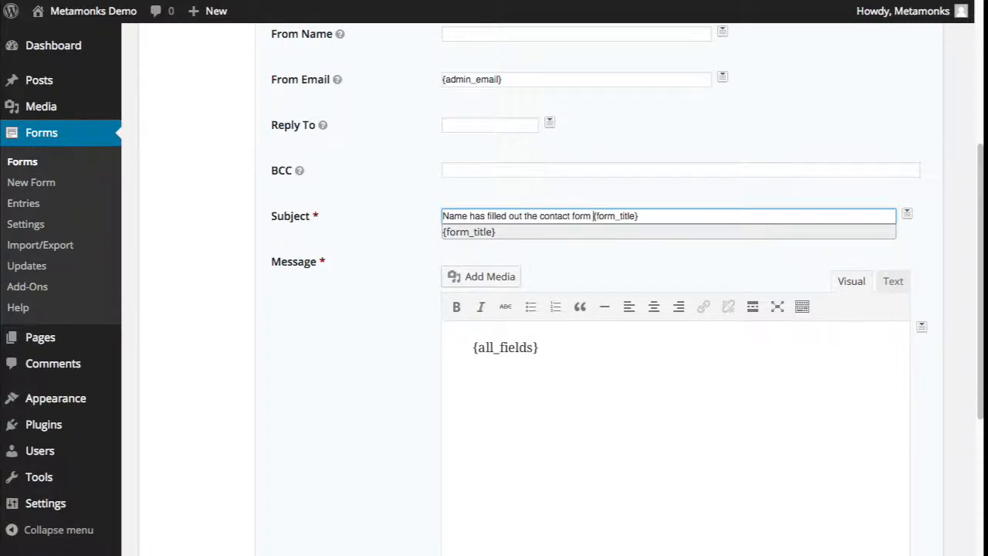
key(shift+Right)
key(shift+Right)
key(shift+Right)
key(shift+Right)
key(shift+Right)
key(shift+Right)
key(shift+Right)
key(shift+Right)
key(shift+Right)
key(shift+Right)
key(shift+Right)
key(BackSpace)
double_click(453, 216)
key(BackSpace)
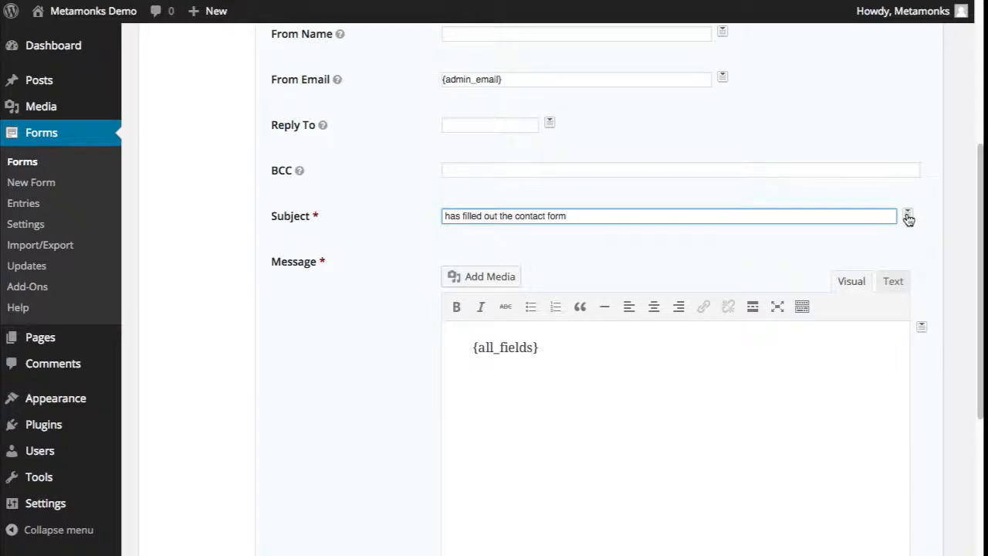
- Insert the {Name (First)} merge tag at the start of the subject
mouse_move(911, 219)
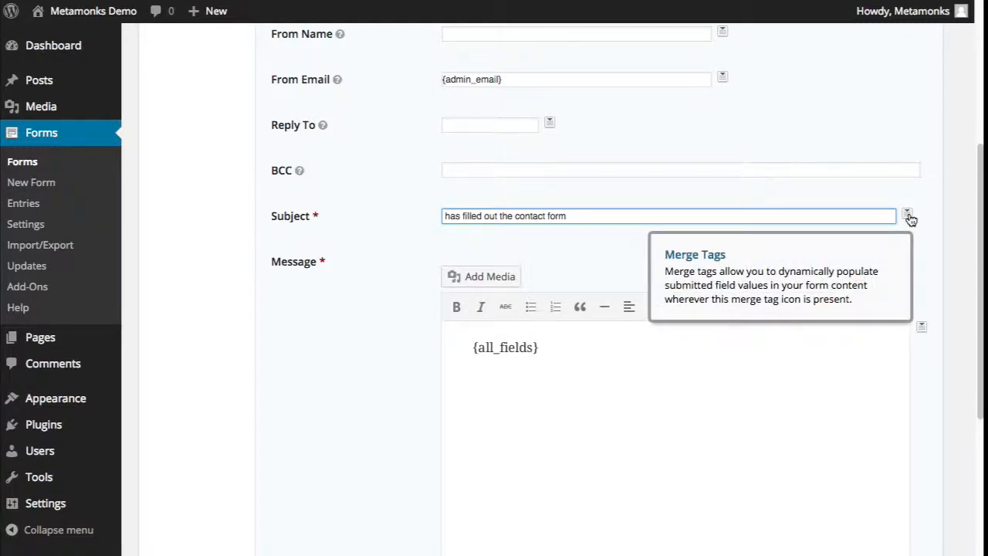
click(909, 218)
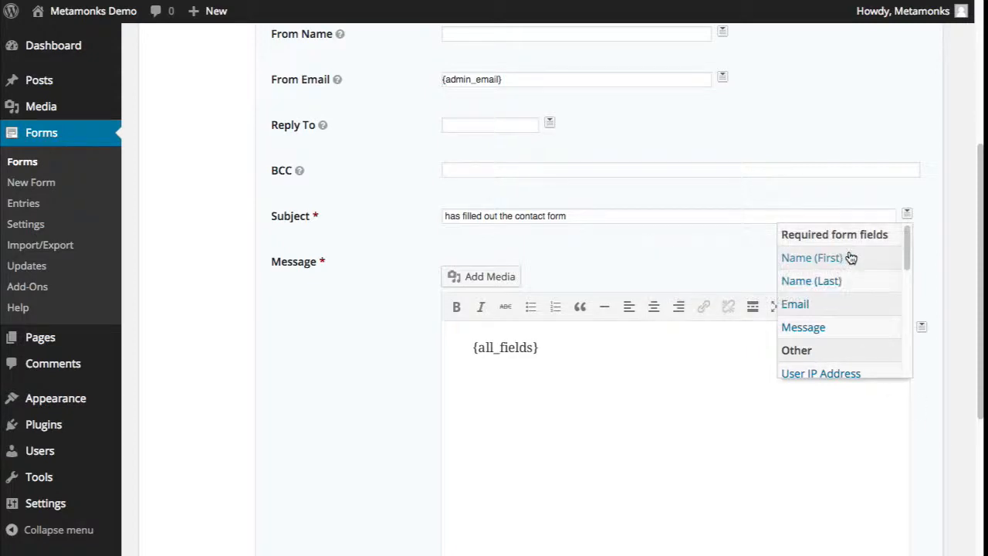
click(848, 259)
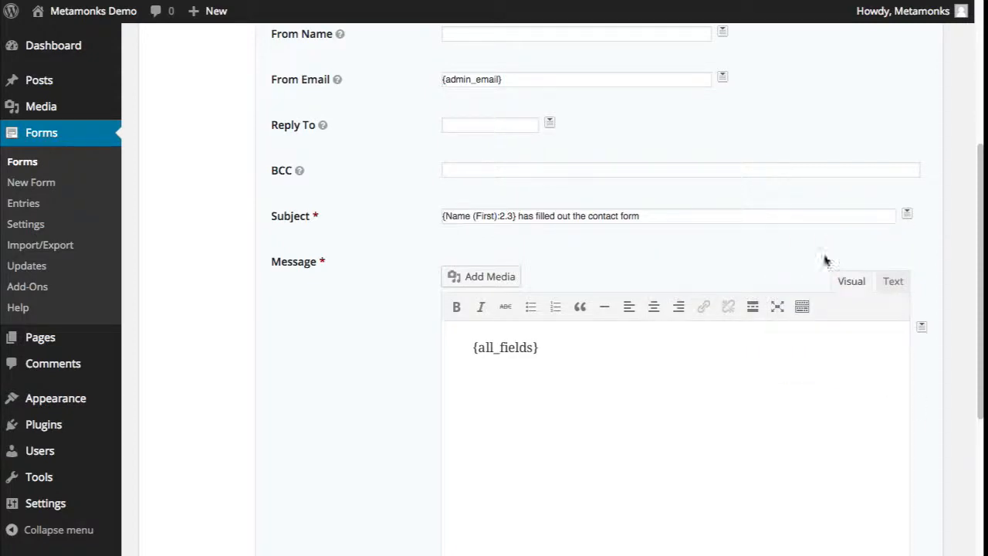
drag(517, 212, 420, 214)
click(517, 214)
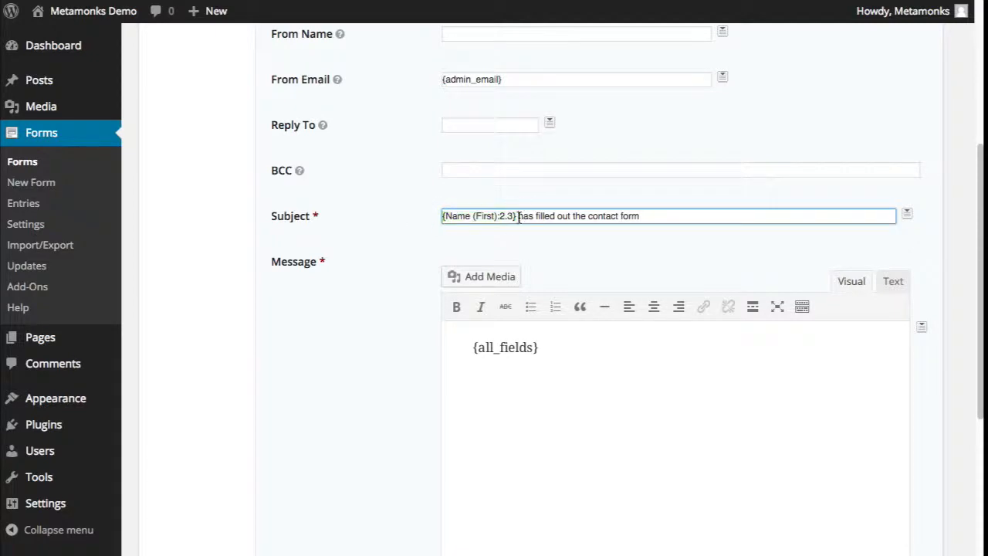
drag(517, 214, 423, 216)
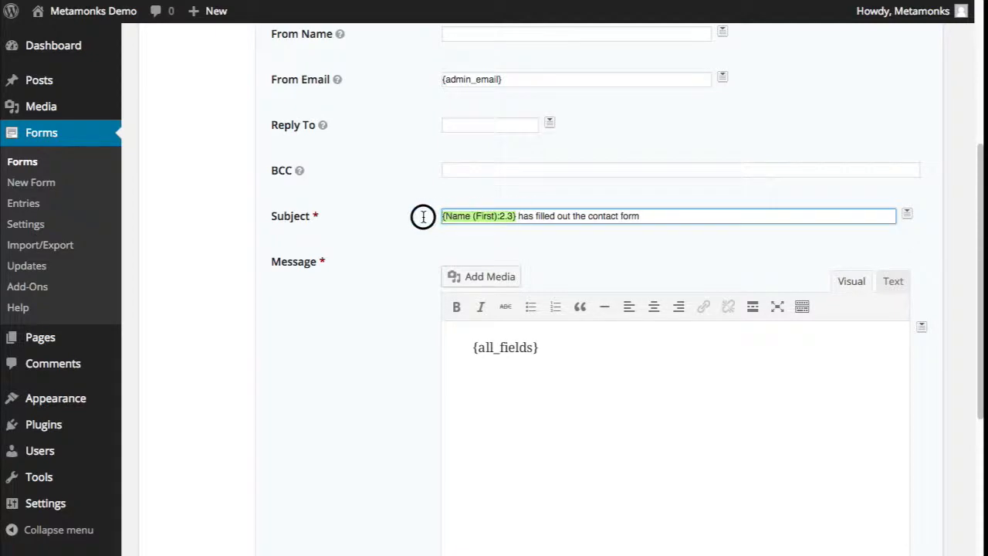
click(517, 216)
drag(521, 216, 549, 216)
click(553, 214)
click(550, 217)
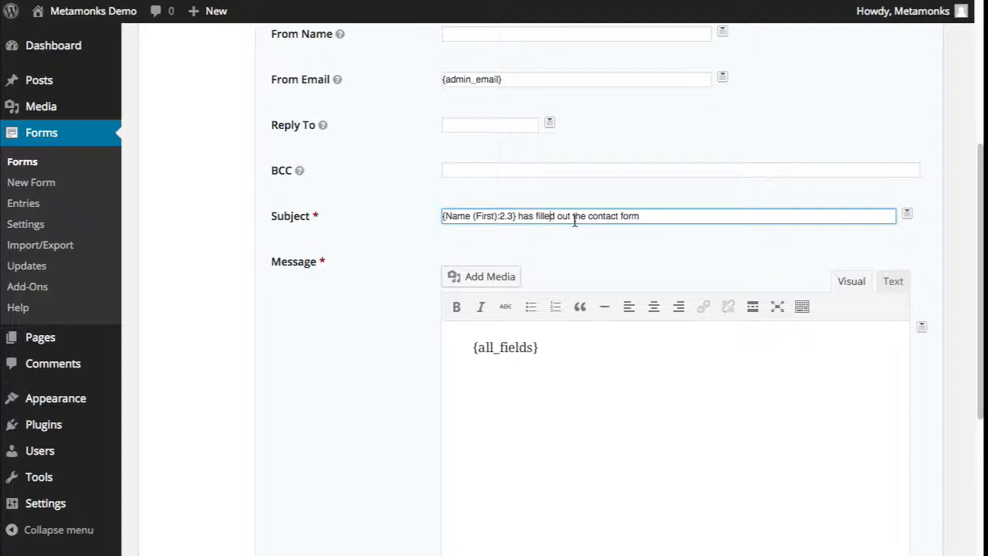
double_click(565, 217)
click(571, 217)
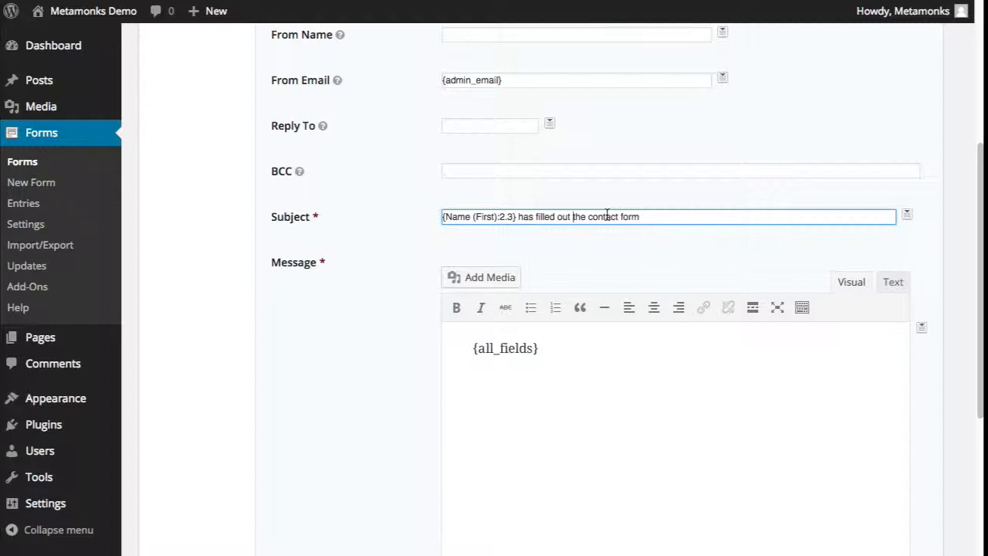
drag(515, 217, 391, 216)
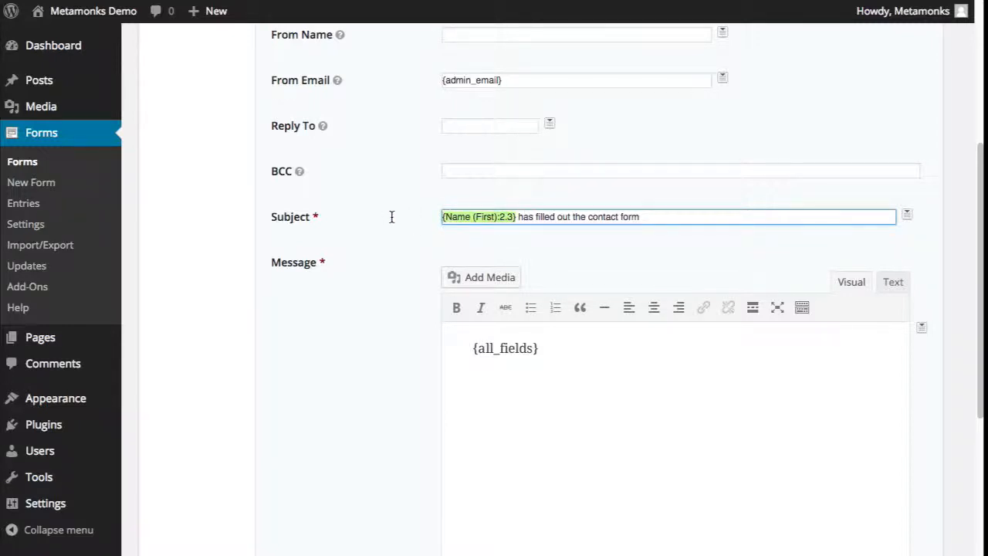
drag(518, 217, 540, 217)
click(539, 217)
click(516, 216)
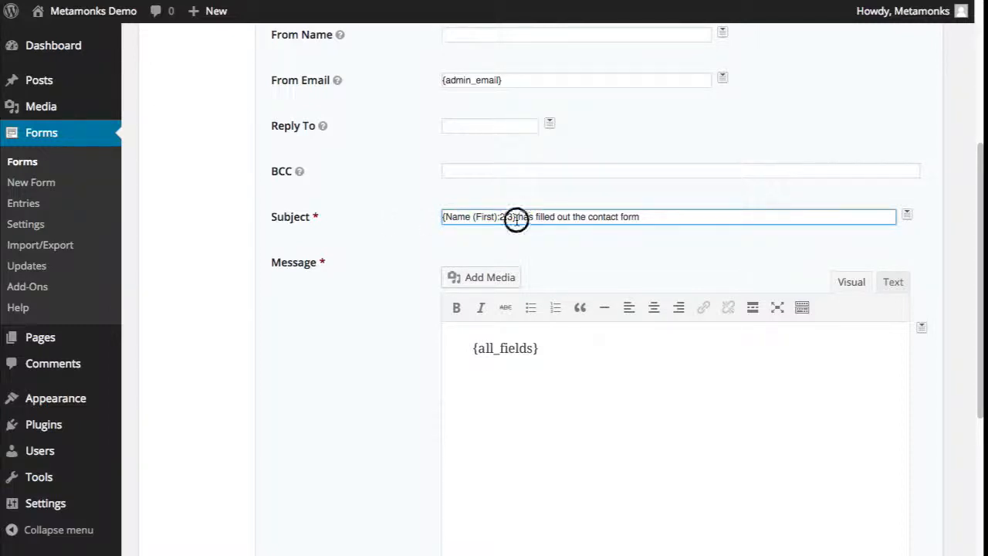
- Replace {admin_email} in From Email with the submitter's {Email:3} merge tag
click(348, 72)
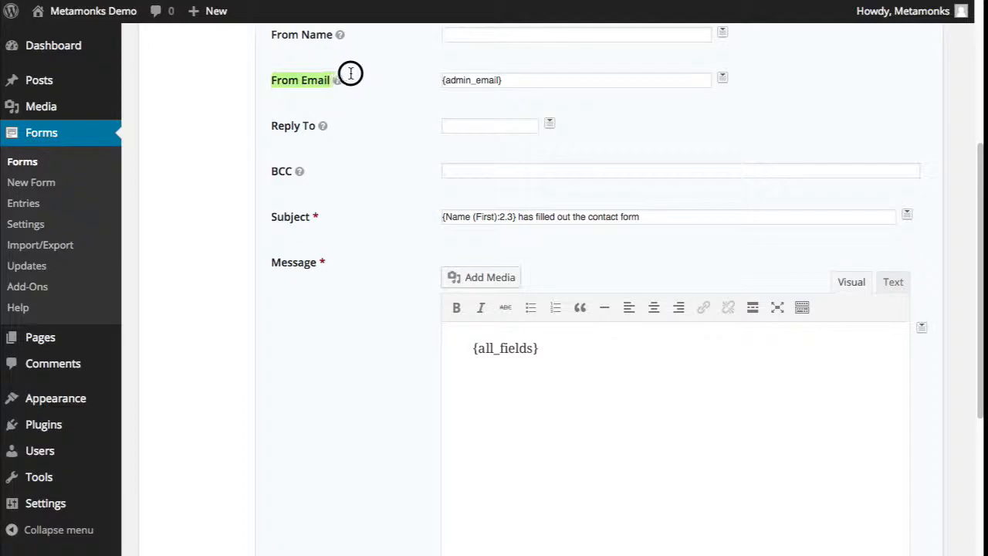
click(555, 82)
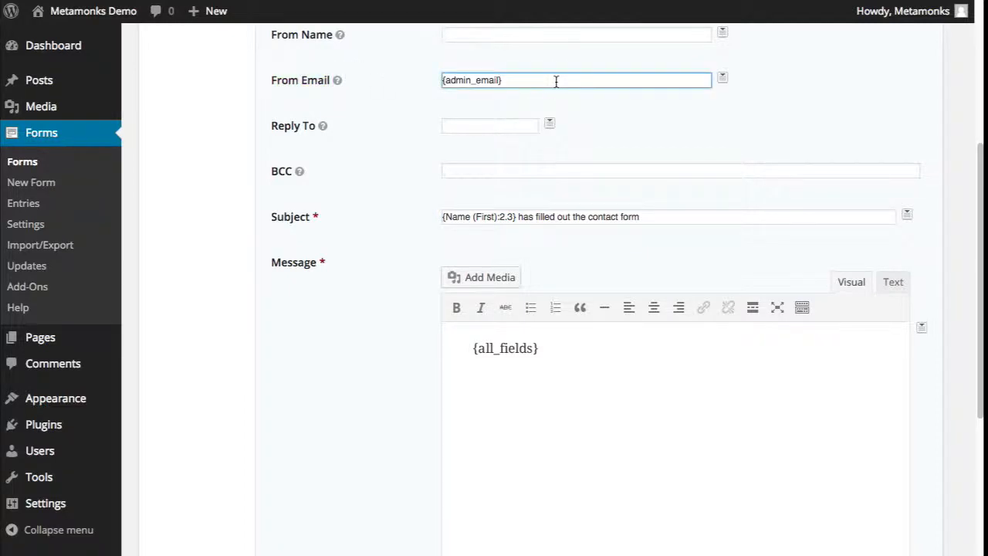
key(ctrl+a)
key(BackSpace)
click(723, 78)
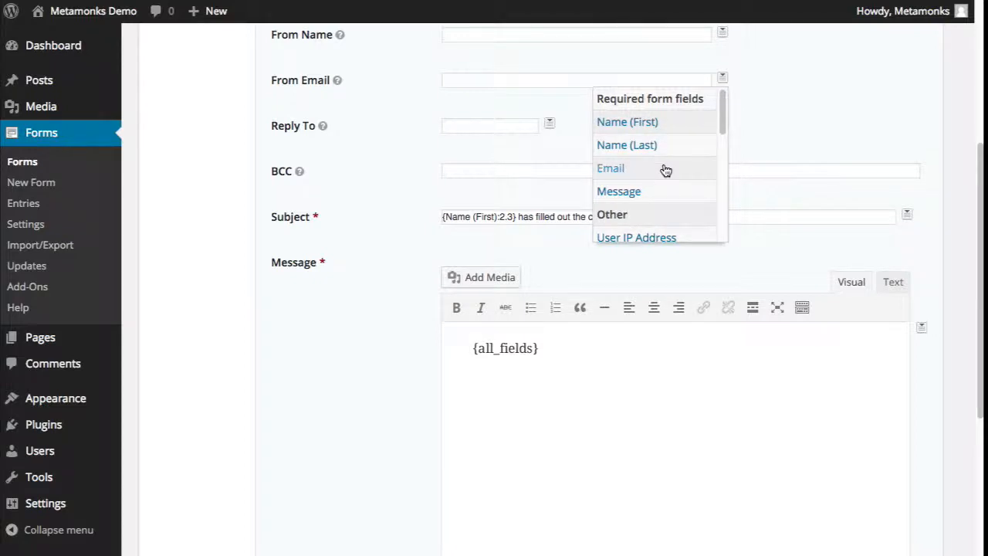
click(610, 168)
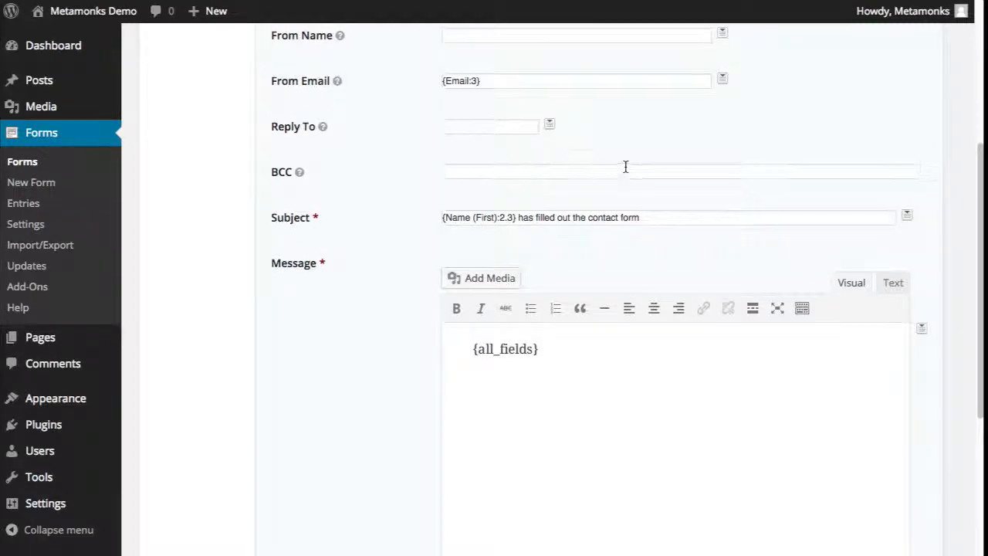
scroll(625, 167, up, 2)
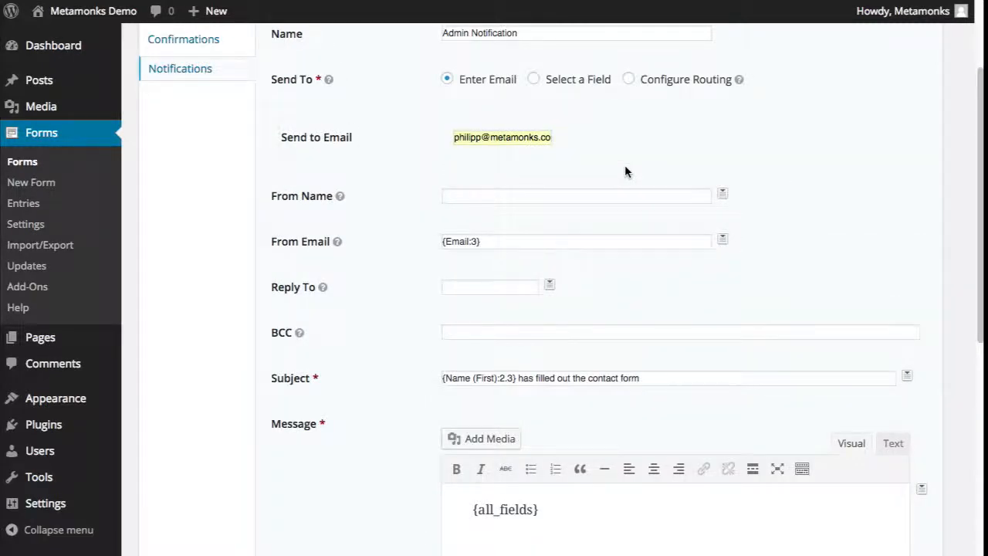
scroll(626, 170, up, 2)
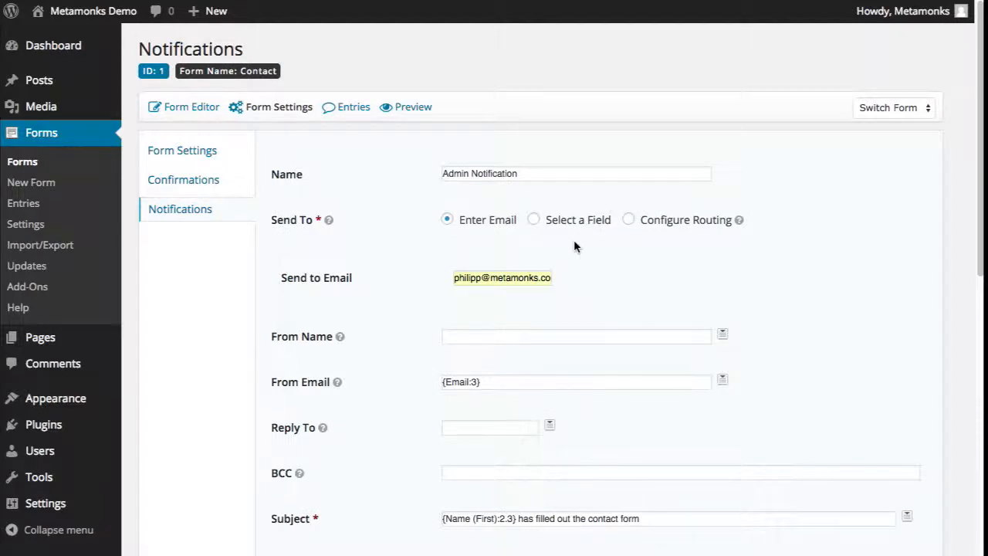
scroll(574, 242, down, 10)
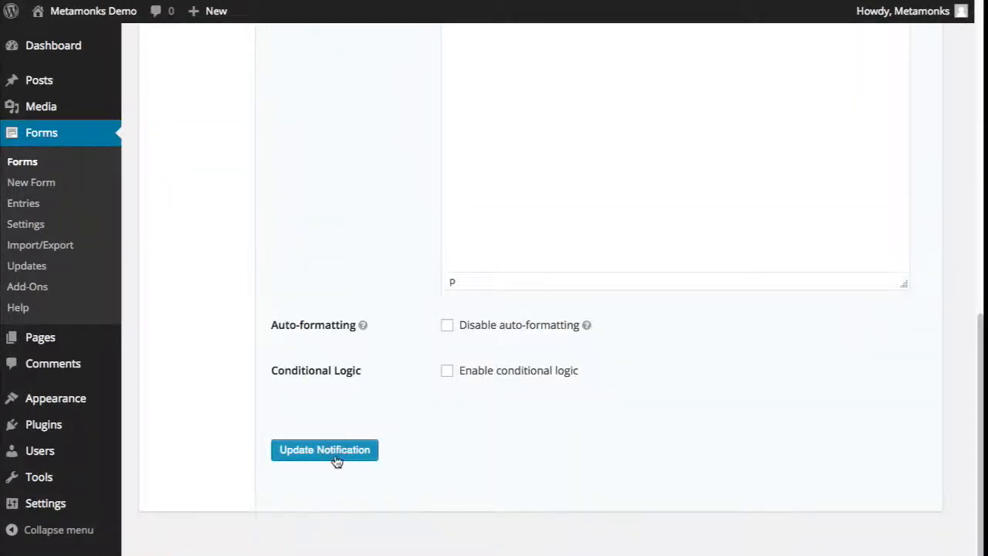
- Save the Admin Notification with Update Notification
click(336, 460)
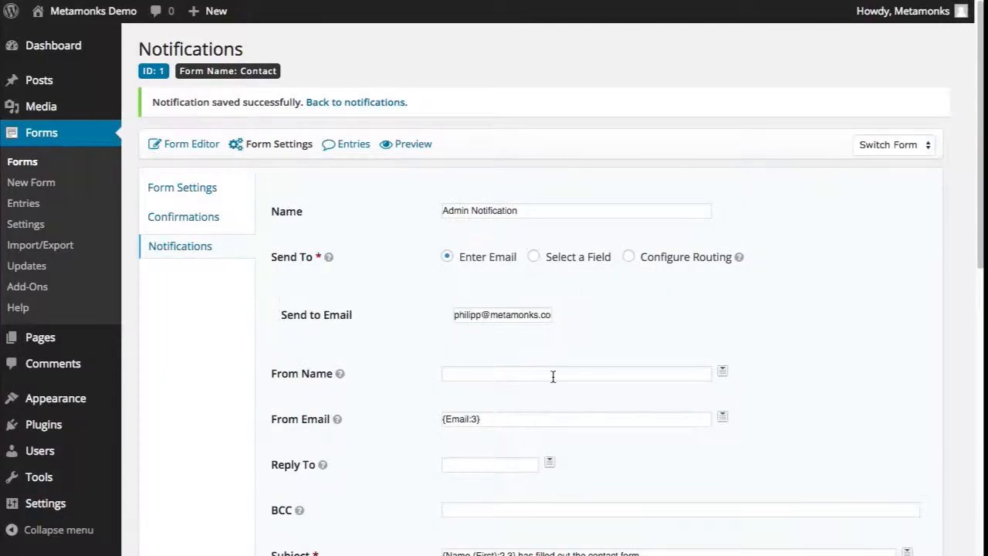
scroll(552, 374, down, 6)
scroll(552, 374, up, 6)
- Go to the Confirmations list and check the Default Confirmation's thank-you text
click(179, 219)
drag(656, 222, 921, 214)
drag(754, 223, 661, 222)
click(679, 225)
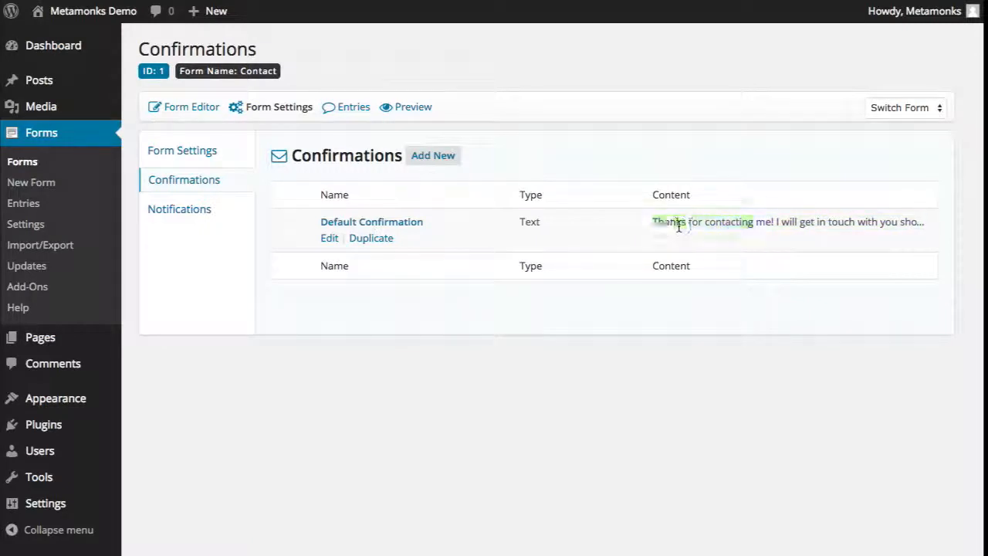
- Switch to the Form Editor to view the Contact form's Name, Email and Message fields
click(207, 112)
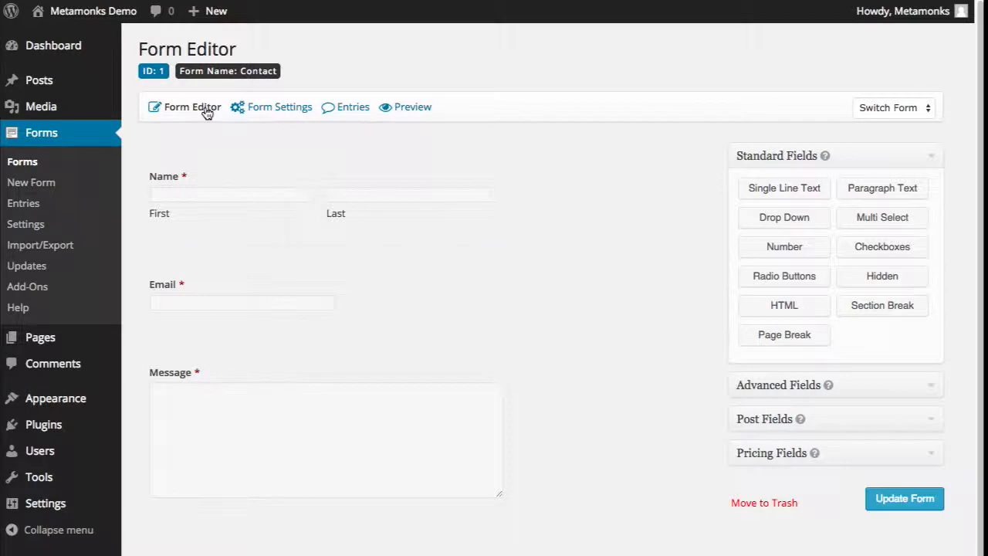